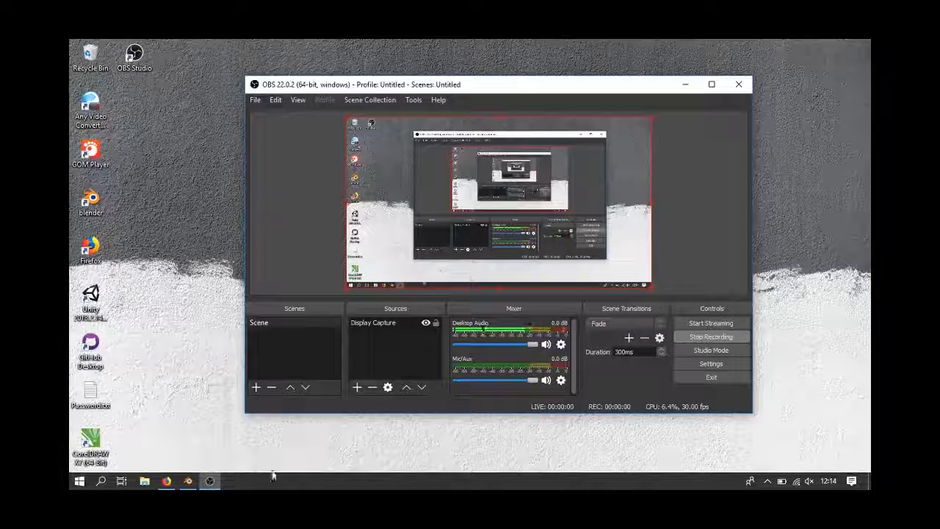
Switch to Blender and clear the OBS Studio window from in front of it
{"action": "left_click", "coordinate": [188, 481]}
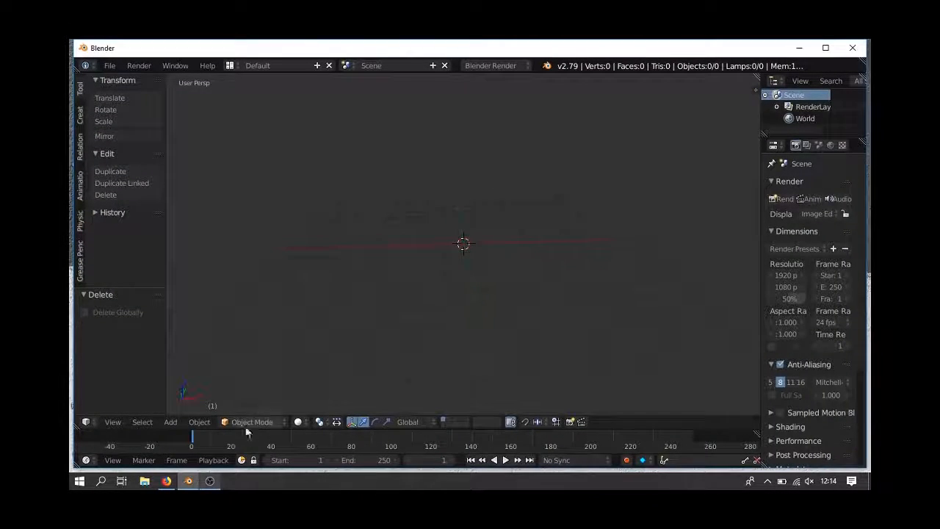
{"action": "left_click", "coordinate": [215, 481]}
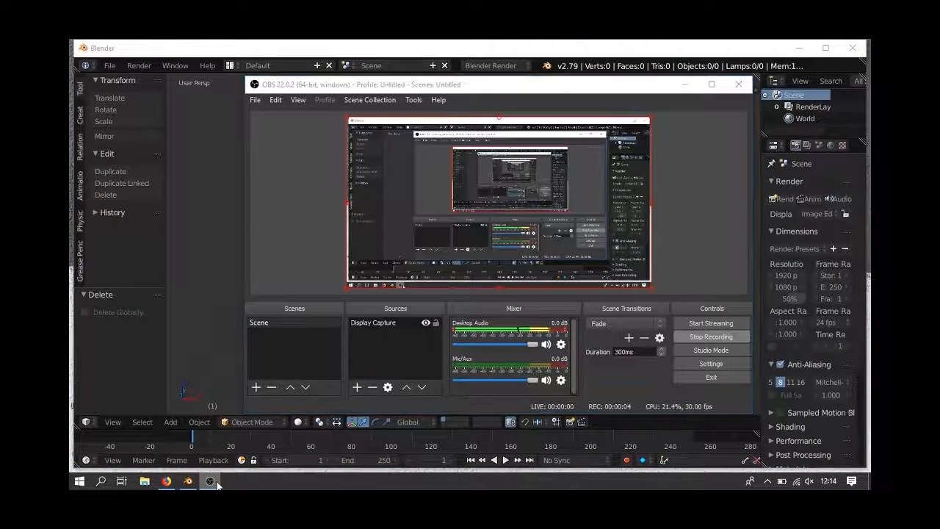
{"action": "left_click", "coordinate": [216, 483]}
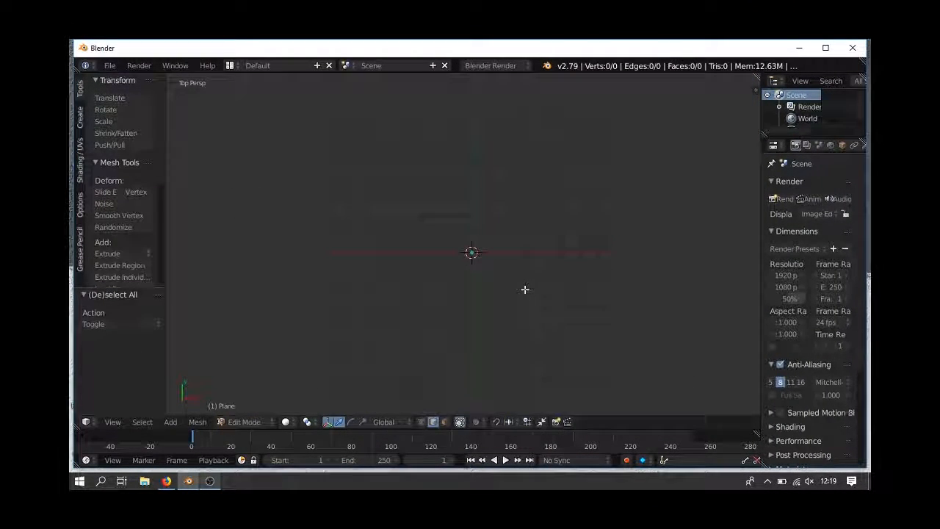
Add a plane, move it about -4.65 along X and scale it about 4.8 along Y as the R's stem
{"action": "key", "text": "shift+a"}
{"action": "left_click", "coordinate": [510, 276]}
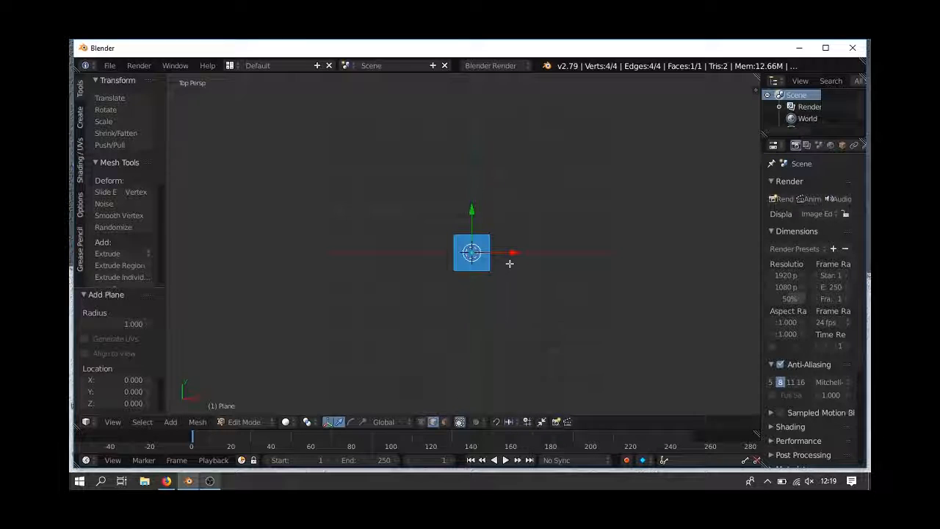
{"action": "left_click_drag", "start_coordinate": [513, 252], "coordinate": [419, 258]}
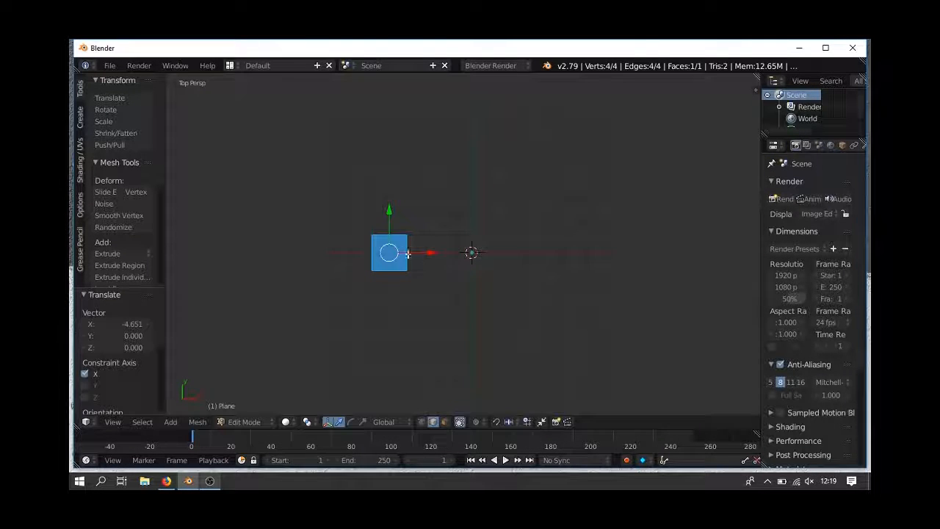
{"action": "key", "text": "s"}
{"action": "left_click", "coordinate": [391, 212]}
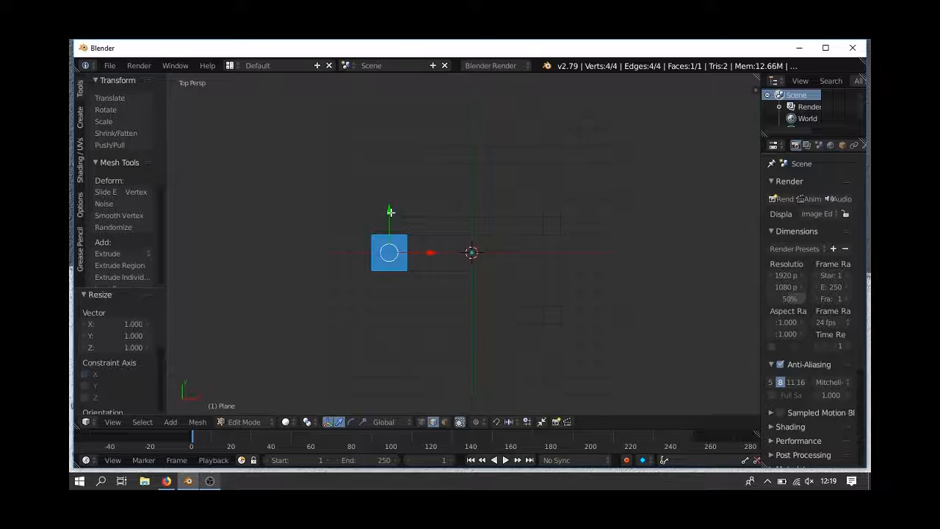
{"action": "left_click_drag", "start_coordinate": [389, 213], "coordinate": [394, 75]}
Add a loop cut near the stem's upper end and extrude its upper right edge 4.82 along X
{"action": "key", "text": "ctrl+r"}
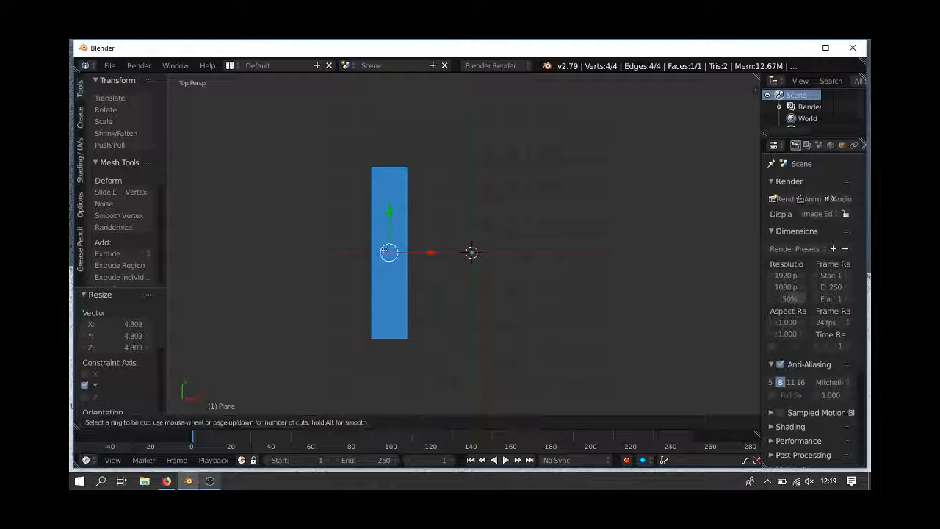
{"action": "left_click", "coordinate": [388, 220]}
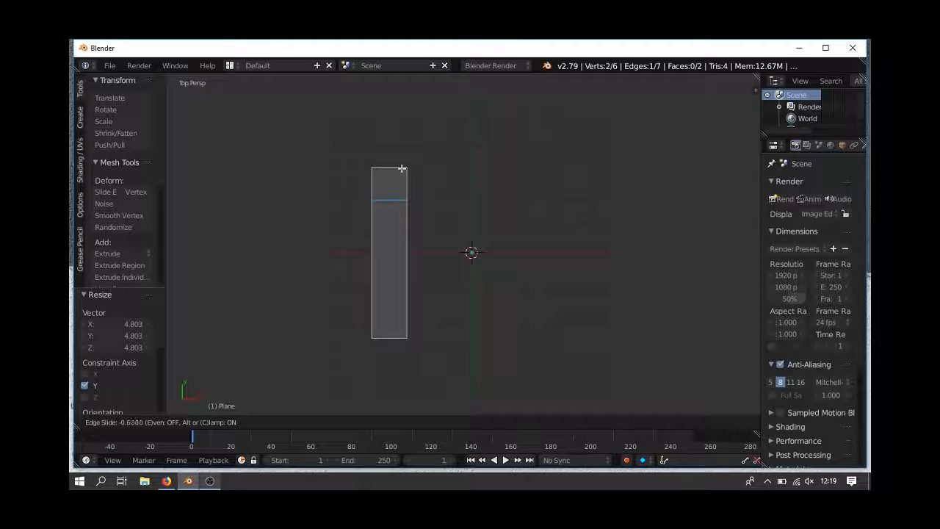
{"action": "left_click", "coordinate": [402, 171]}
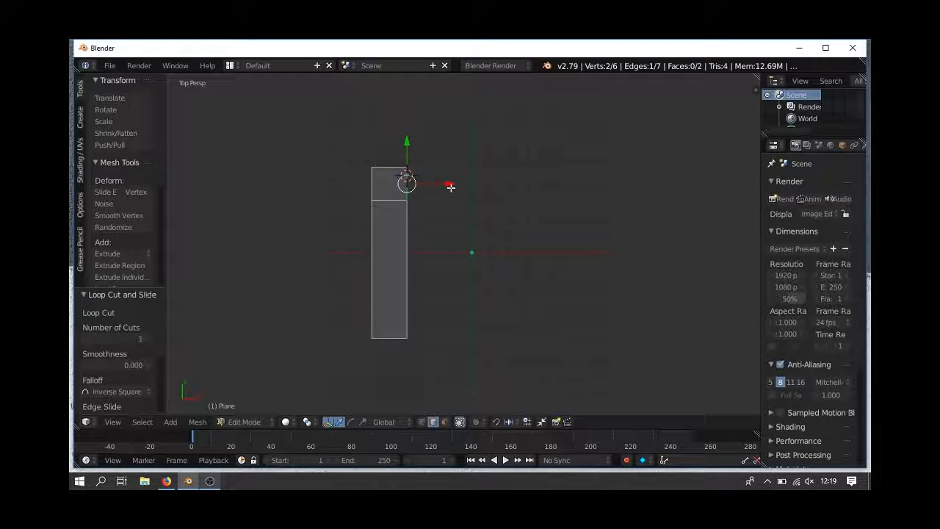
{"action": "key", "text": "e"}
{"action": "key", "text": "x"}
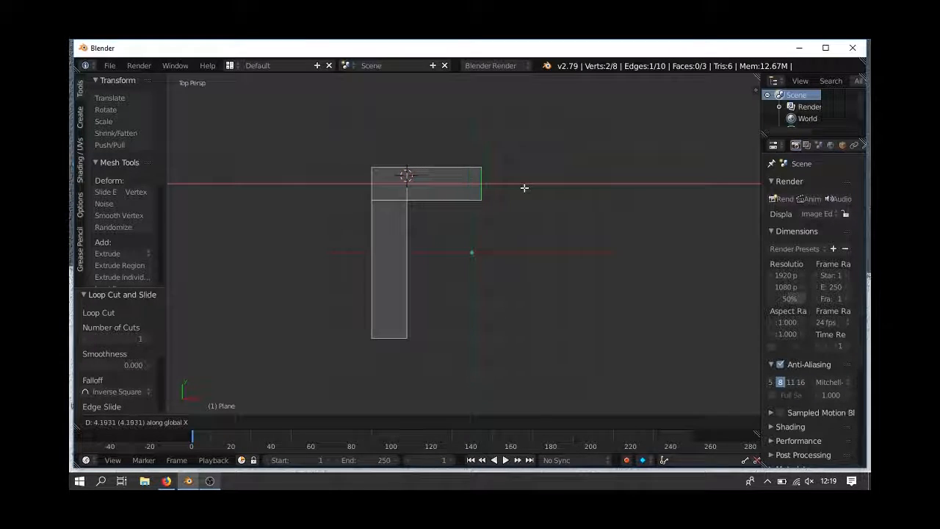
{"action": "left_click", "coordinate": [535, 187]}
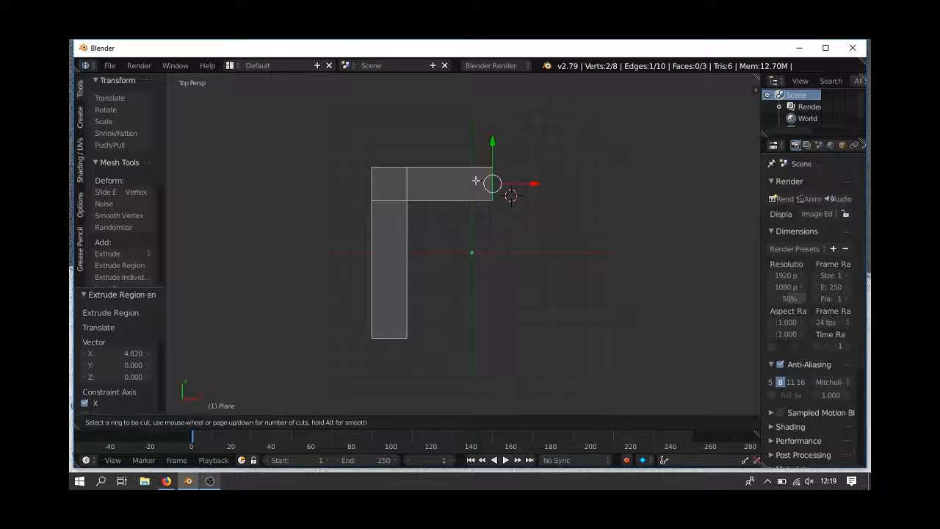
Add a loop cut near the right end of the R's upper arm and extrude its lower edge downward along Y
{"action": "left_click", "coordinate": [467, 178]}
{"action": "left_click", "coordinate": [482, 180]}
{"action": "right_click", "coordinate": [479, 200]}
{"action": "key", "text": "e"}
{"action": "key", "text": "x"}
{"action": "key", "text": "y"}
{"action": "left_click", "coordinate": [500, 258]}
Add a loop cut across the R's downward section and extrude its lower left edge inward along X
{"action": "key", "text": "a"}
{"action": "key", "text": "ctrl+r"}
{"action": "double_click", "coordinate": [477, 235]}
{"action": "key", "text": "e"}
{"action": "key", "text": "x"}
{"action": "left_click", "coordinate": [474, 252]}
Lower the vertices at the bottom of the R's bowl along Y to give it a slanted shape
{"action": "left_click_drag", "start_coordinate": [422, 200], "coordinate": [457, 229]}
{"action": "right_click", "coordinate": [457, 256]}
{"action": "right_click", "coordinate": [457, 228]}
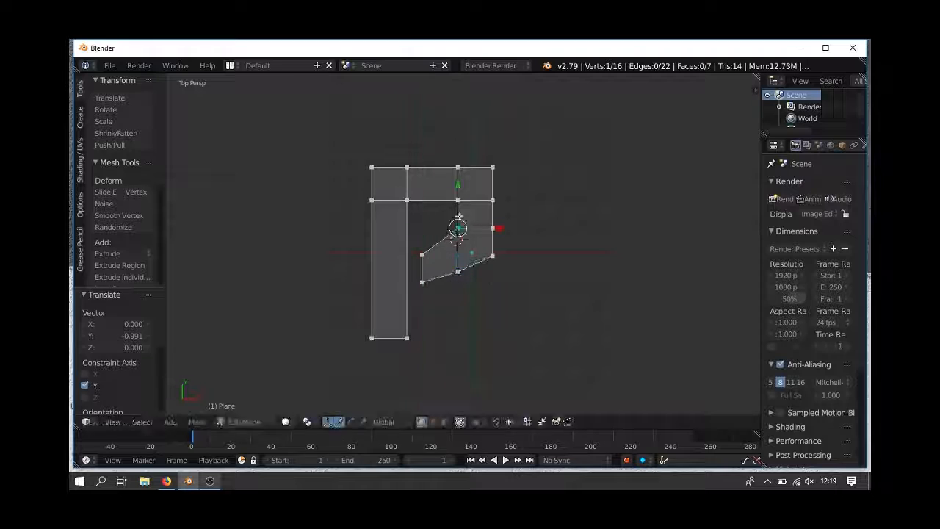
{"action": "left_click_drag", "start_coordinate": [457, 186], "coordinate": [457, 205]}
Extrude the lower edge of the R's inner section diagonally downward to the right to form the leg
{"action": "key", "text": "a"}
{"action": "key", "text": "a"}
{"action": "key", "text": "ctrl+Tab"}
{"action": "key", "text": "2"}
{"action": "right_click", "coordinate": [436, 278]}
{"action": "key", "text": "e"}
{"action": "left_click", "coordinate": [570, 346]}
{"action": "key", "text": "a"}
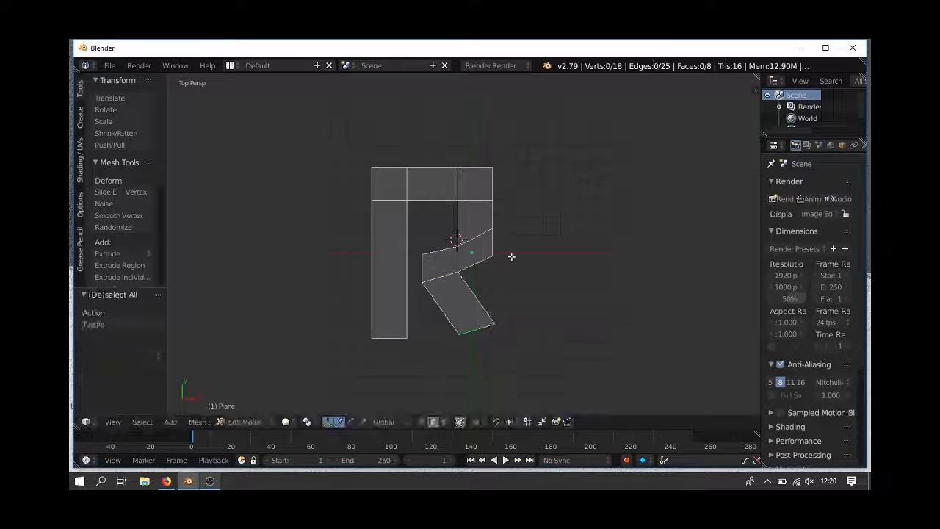
Leave Edit Mode, reset the R's origin and move the letter to the left along X
{"action": "key", "text": "a"}
{"action": "key", "text": "Tab"}
{"action": "key", "text": "ctrl+alt+shift+c"}
{"action": "left_click", "coordinate": [491, 262]}
{"action": "key", "text": "g"}
{"action": "key", "text": "x"}
{"action": "left_click", "coordinate": [424, 240]}
Add a plane at the centred 3D cursor and scale it about 4.6 along Y as the letter I
{"action": "key", "text": "shift+c"}
{"action": "key", "text": "shift+a"}
{"action": "left_click", "coordinate": [546, 271]}
{"action": "key", "text": "s"}
{"action": "key", "text": "y"}
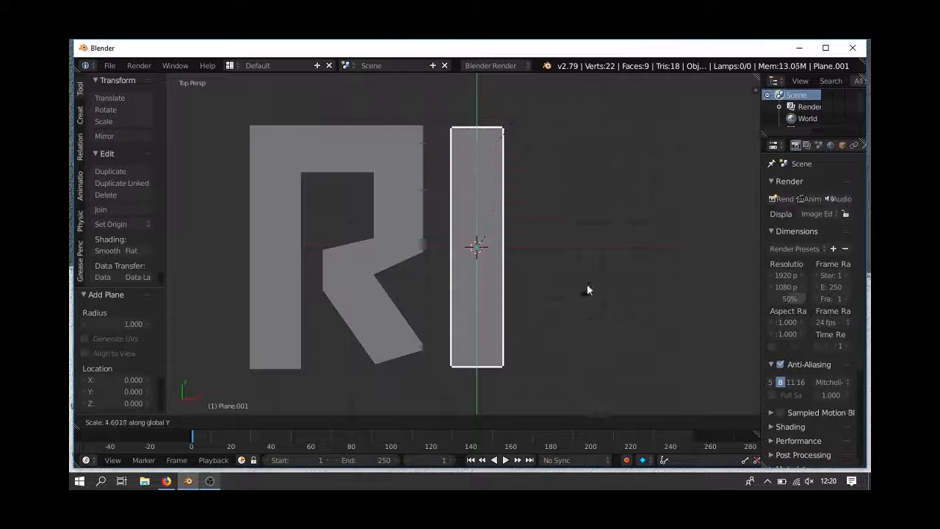
{"action": "left_click", "coordinate": [587, 282]}
Place another plane to the right of the I and stretch it along Y as the J's stem
{"action": "left_click_drag", "start_coordinate": [448, 251], "coordinate": [602, 250]}
{"action": "key", "text": "s"}
{"action": "key", "text": "y"}
{"action": "left_click", "coordinate": [733, 285]}
Add a loop cut near the J's upper end and extrude its upper left edge outward along X
{"action": "key", "text": "Tab"}
{"action": "key", "text": "ctrl+r"}
{"action": "left_click", "coordinate": [571, 249]}
{"action": "left_click", "coordinate": [571, 185]}
{"action": "right_click", "coordinate": [534, 163]}
{"action": "key", "text": "e"}
{"action": "key", "text": "x"}
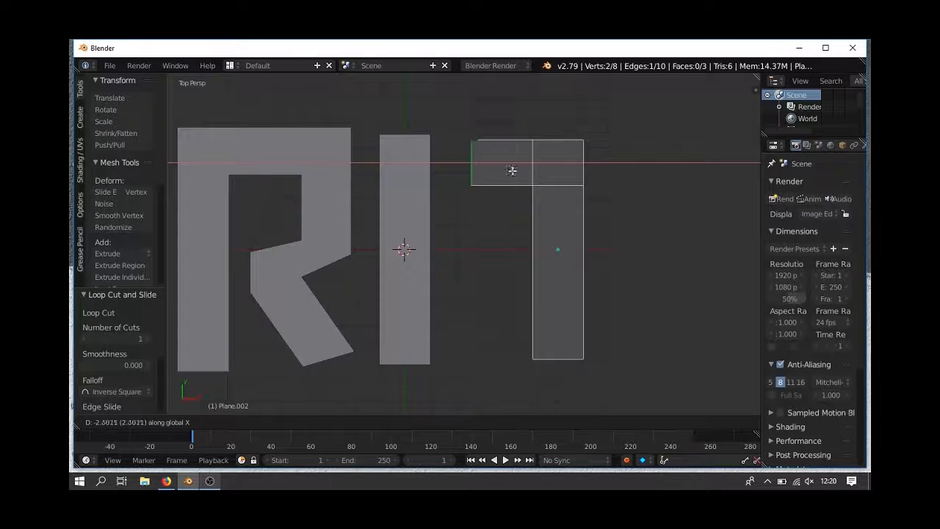
Add a loop cut near the J's lower end and extrude its lower left edge outward along X
{"action": "key", "text": "ctrl+r"}
{"action": "left_click", "coordinate": [547, 315]}
{"action": "right_click", "coordinate": [533, 338]}
{"action": "key", "text": "e"}
{"action": "key", "text": "x"}
Add a loop cut in the J's lower arm, extrude its end upward as the hook and leave Edit Mode
{"action": "key", "text": "ctrl+r"}
{"action": "right_click", "coordinate": [479, 315]}
{"action": "key", "text": "e"}
{"action": "key", "text": "a"}
{"action": "key", "text": "Tab"}
Add a plane, move it 9.136 along X and scale it about 4 along Y as the A's left stem
{"action": "scroll", "coordinate": [532, 260], "scroll_direction": "down", "scroll_amount": 3}
{"action": "key", "text": "shift+a"}
{"action": "left_click", "coordinate": [580, 264]}
{"action": "left_click_drag", "start_coordinate": [407, 237], "coordinate": [556, 236]}
{"action": "key", "text": "s"}
{"action": "key", "text": "y"}
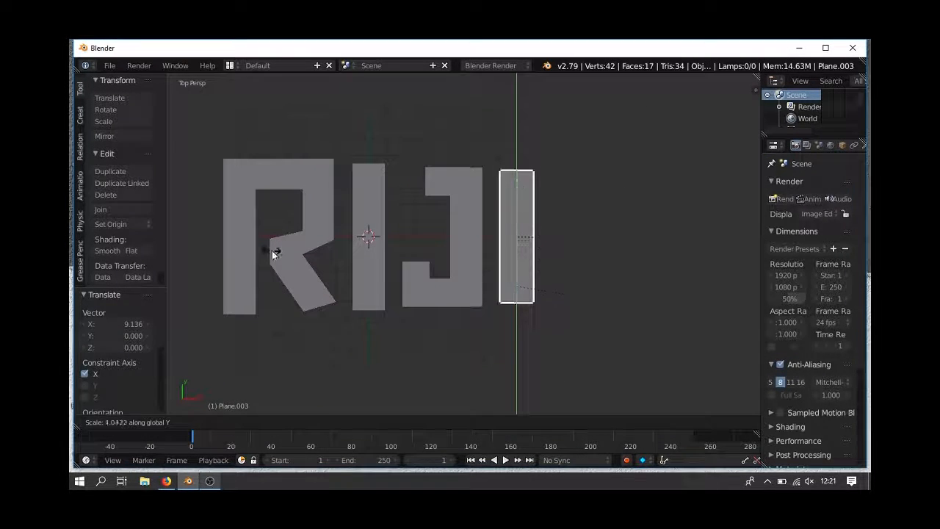
{"action": "left_click", "coordinate": [272, 251]}
Add a loop cut near the A's upper end and extrude the upper right edge twice along X for the top bar
{"action": "key", "text": "Tab"}
{"action": "key", "text": "ctrl+r"}
{"action": "left_click", "coordinate": [517, 240]}
{"action": "left_click", "coordinate": [517, 205]}
{"action": "right_click", "coordinate": [533, 187]}
{"action": "key", "text": "e"}
{"action": "key", "text": "x"}
{"action": "left_click", "coordinate": [573, 186]}
{"action": "key", "text": "e"}
{"action": "key", "text": "x"}
{"action": "left_click", "coordinate": [603, 187]}
Extend the A's right leg downward, join both legs with a filled crossbar and leave Edit Mode
{"action": "right_click", "coordinate": [588, 202]}
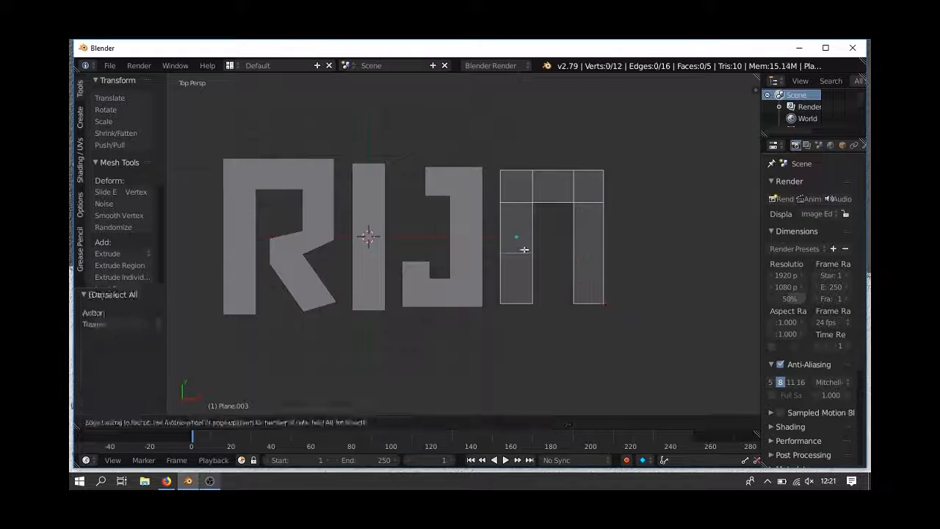
{"action": "key", "text": "ctrl+r"}
{"action": "key", "text": "f"}
{"action": "key", "text": "a"}
{"action": "middle_click_drag", "start_coordinate": [644, 279], "coordinate": [518, 272], "text": "shift"}
{"action": "key", "text": "Tab"}
Add a plane, move it to the right of the A and stretch it along Y as the L's stem
{"action": "key", "text": "shift+a"}
{"action": "left_click", "coordinate": [461, 250]}
{"action": "left_click_drag", "start_coordinate": [282, 229], "coordinate": [545, 230]}
{"action": "key", "text": "s"}
{"action": "key", "text": "y"}
{"action": "left_click", "coordinate": [734, 262]}
Extrude the L's lower right edge along X to form its foot and leave Edit Mode
{"action": "right_click", "coordinate": [522, 278]}
{"action": "key", "text": "e"}
{"action": "key", "text": "x"}
{"action": "left_click", "coordinate": [565, 277]}
{"action": "key", "text": "Tab"}
Try to group all five letters together
{"action": "right_click", "coordinate": [436, 252], "text": "shift"}
{"action": "right_click", "coordinate": [377, 251], "text": "shift"}
{"action": "right_click", "coordinate": [304, 264], "text": "shift"}
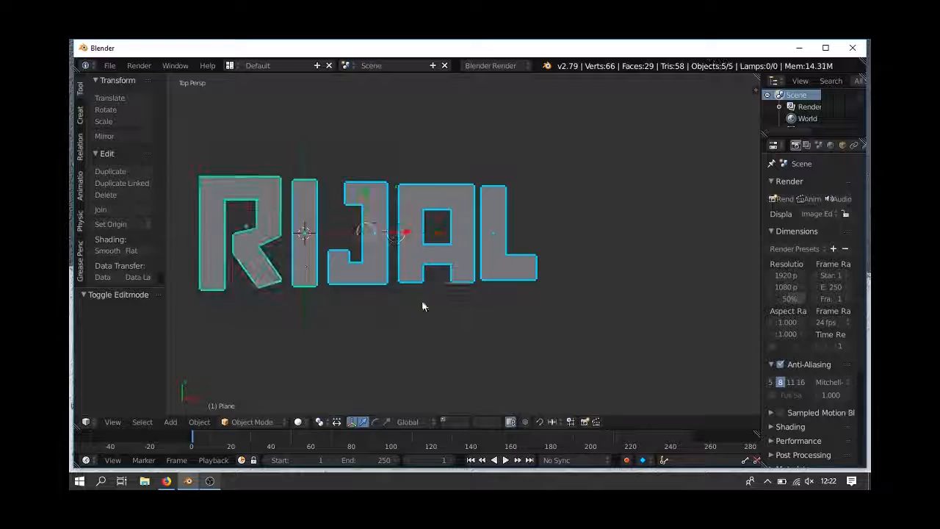
{"action": "key", "text": "ctrl+g"}
{"action": "key", "text": "ctrl+z"}
Parent the other letters to the letter R
{"action": "right_click", "coordinate": [389, 287]}
{"action": "right_click", "coordinate": [345, 281], "text": "shift"}
{"action": "key", "text": "ctrl+p"}
{"action": "left_click", "coordinate": [340, 278]}
{"action": "right_click", "coordinate": [341, 278]}
{"action": "right_click", "coordinate": [448, 286]}
{"action": "right_click", "coordinate": [342, 281], "text": "shift"}
{"action": "key", "text": "ctrl+p"}
{"action": "left_click", "coordinate": [501, 298]}
{"action": "right_click", "coordinate": [540, 286]}
{"action": "right_click", "coordinate": [342, 281], "text": "shift"}
Rotate the R with its attached letters 90 degrees about X and raise it 6.649 along Z
{"action": "key", "text": "r"}
{"action": "key", "text": "x"}
{"action": "key", "text": "9"}
{"action": "key", "text": "0"}
{"action": "key", "text": "Return"}
{"action": "key", "text": "KP_1"}
{"action": "key", "text": "g"}
{"action": "key", "text": "z"}
Widen the properties area and add a Solidify modifier to the letter R
{"action": "middle_click_drag", "start_coordinate": [575, 268], "coordinate": [467, 290]}
{"action": "scroll", "coordinate": [473, 294], "scroll_direction": "down", "scroll_amount": 5}
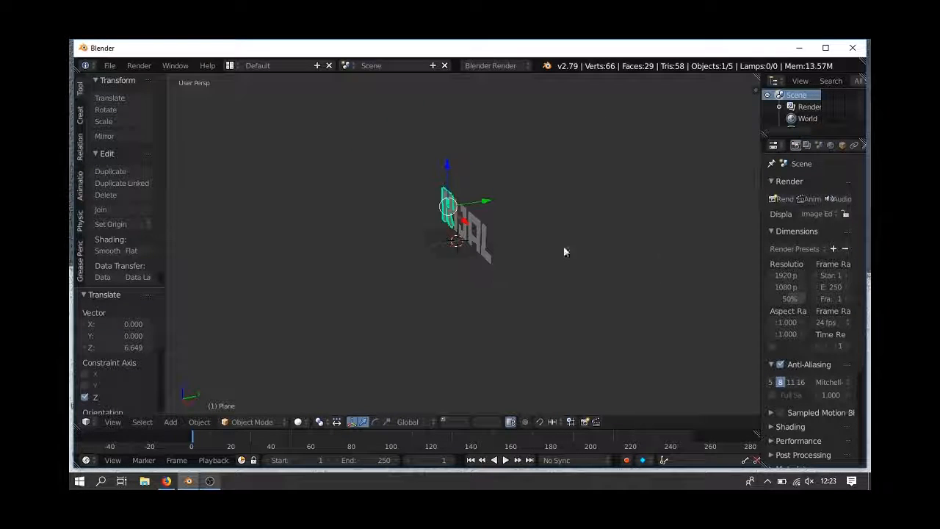
{"action": "scroll", "coordinate": [525, 266], "scroll_direction": "up", "scroll_amount": 4}
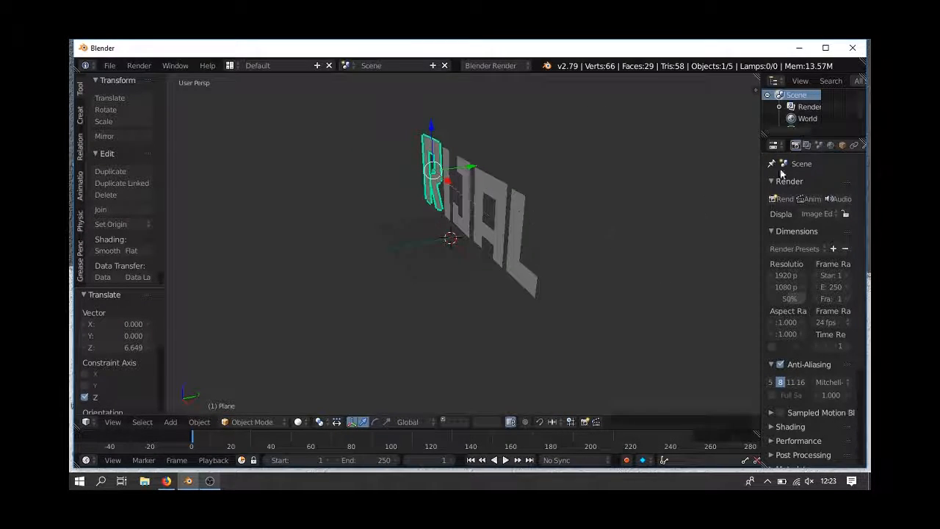
{"action": "left_click", "coordinate": [862, 146]}
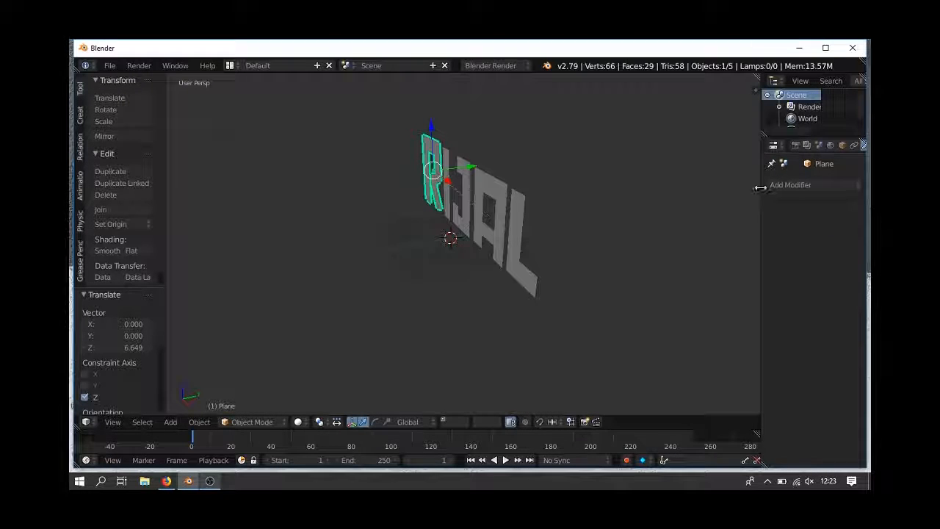
{"action": "left_click_drag", "start_coordinate": [760, 188], "coordinate": [729, 185]}
{"action": "left_click", "coordinate": [804, 184]}
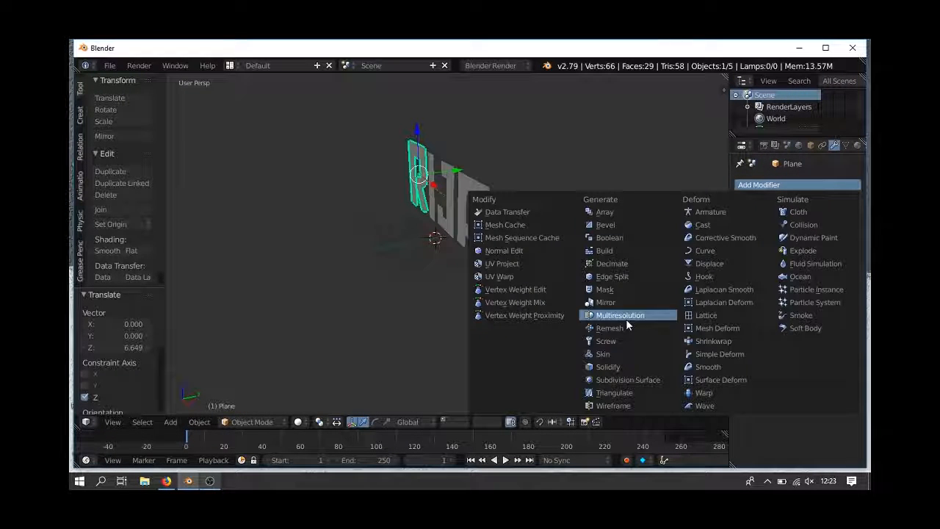
{"action": "left_click", "coordinate": [617, 365]}
Set the R's Solidify thickness to 1.012 and its offset to 0
{"action": "middle_click_drag", "start_coordinate": [617, 367], "coordinate": [568, 266]}
{"action": "middle_click_drag", "start_coordinate": [483, 267], "coordinate": [539, 251]}
{"action": "left_click_drag", "start_coordinate": [760, 237], "coordinate": [849, 235]}
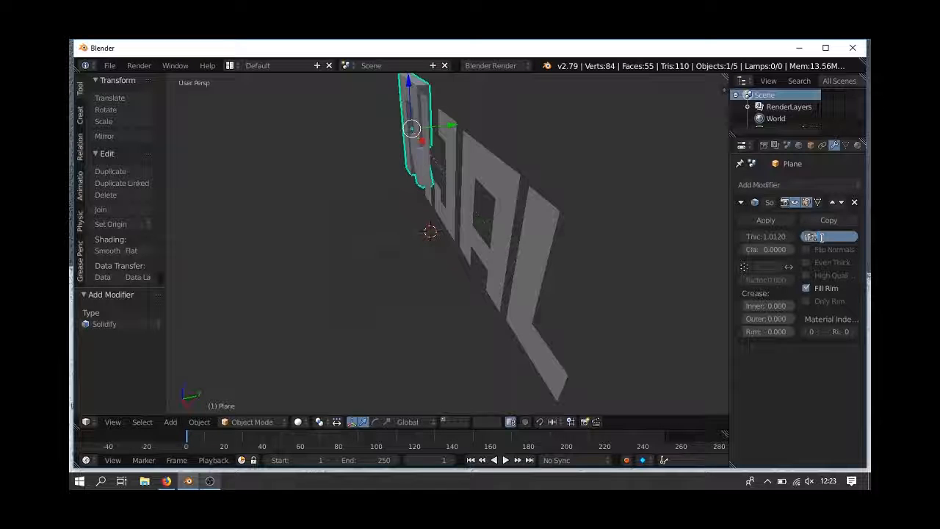
{"action": "type", "text": "0"}
{"action": "key", "text": "Return"}
Set the R's Solidify thickness to 1.133 and open that value for editing
{"action": "middle_click_drag", "start_coordinate": [563, 200], "coordinate": [517, 274]}
{"action": "left_click", "coordinate": [766, 237]}
{"action": "mouse_move", "coordinate": [766, 237]}
{"action": "left_mouse_down"}
{"action": "mouse_move", "coordinate": [786, 236]}
{"action": "mouse_move", "coordinate": [769, 241]}
{"action": "left_mouse_up"}
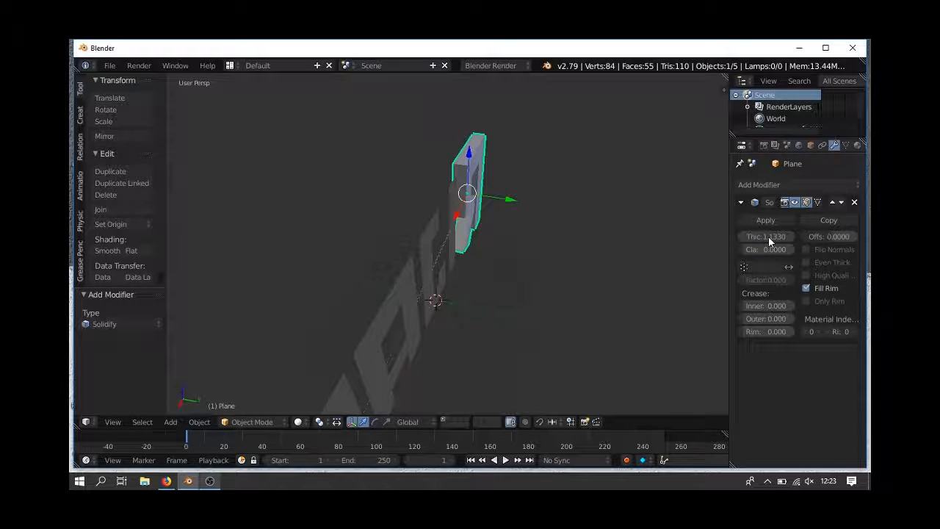
{"action": "left_click", "coordinate": [769, 241]}
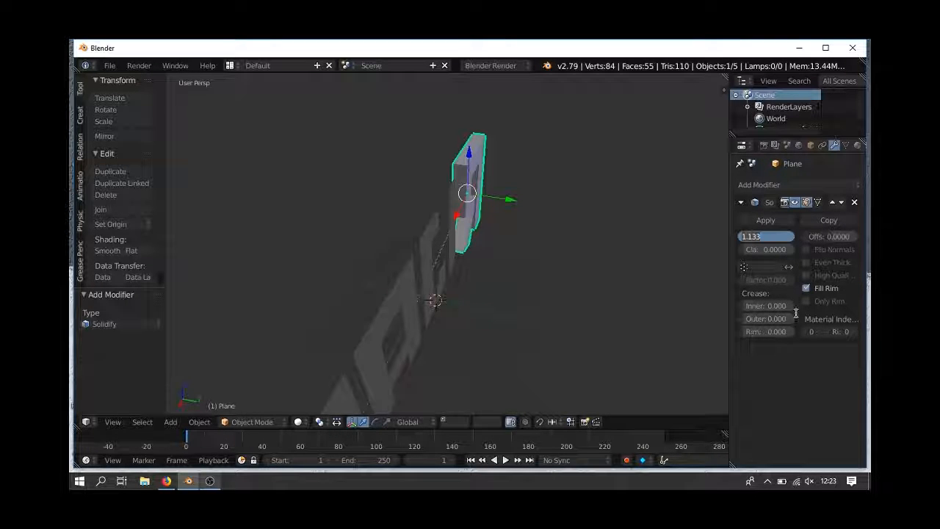
Select the letters I, J, A and L and add a Solidify modifier to the active letter L
{"action": "right_click", "coordinate": [451, 235]}
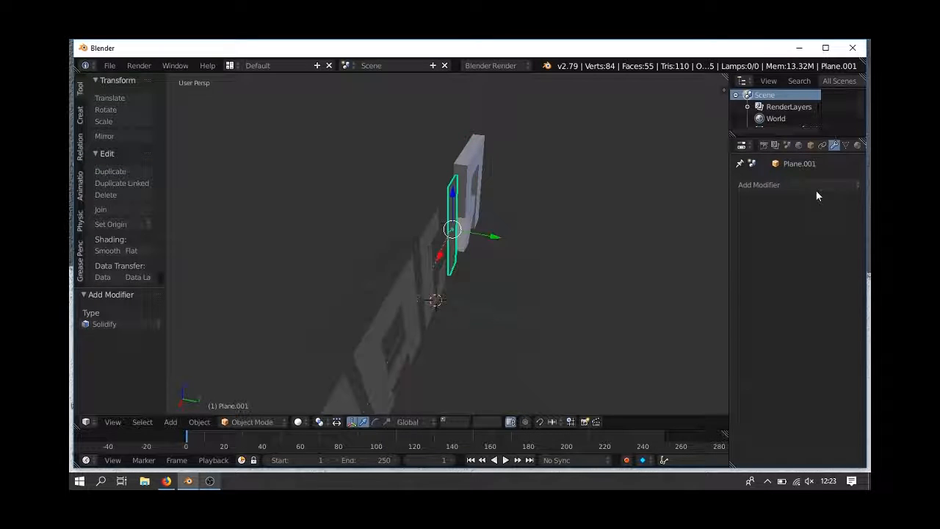
{"action": "right_click", "coordinate": [424, 253], "text": "shift"}
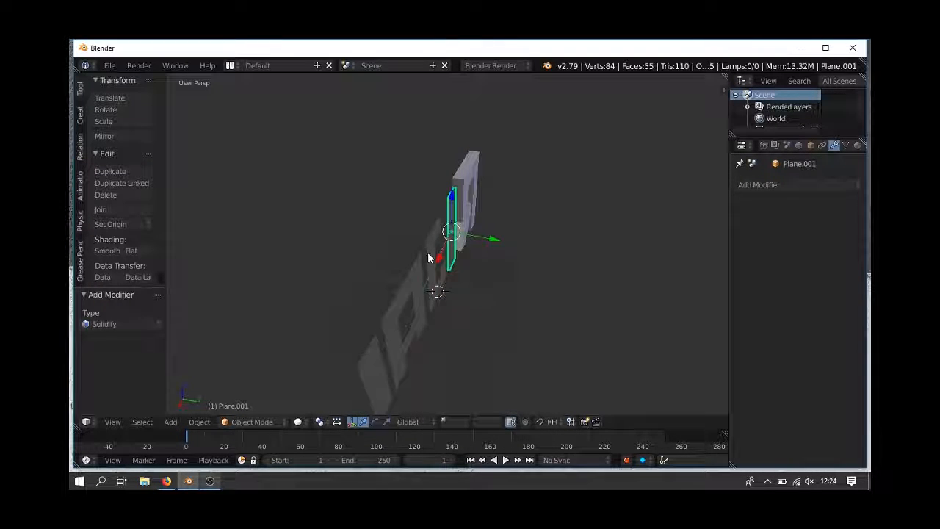
{"action": "right_click", "coordinate": [400, 313], "text": "shift"}
{"action": "right_click", "coordinate": [367, 376], "text": "shift"}
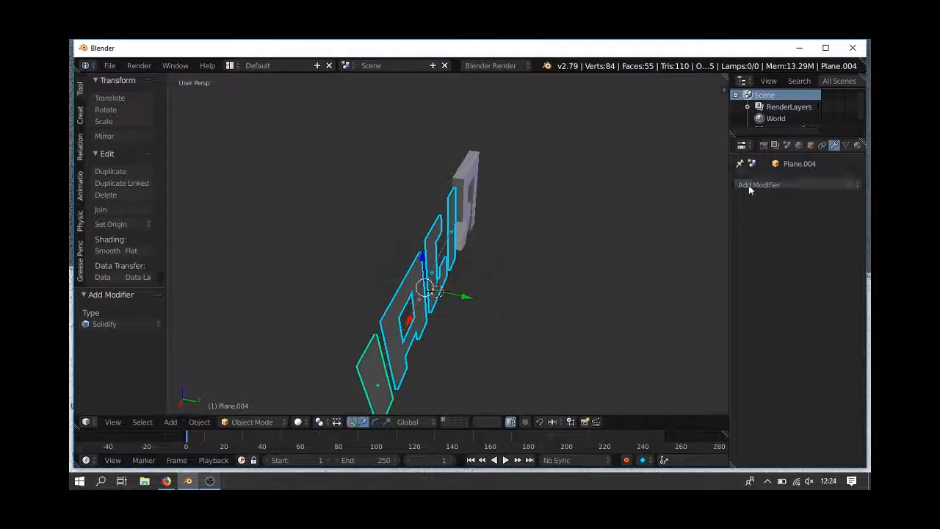
{"action": "left_click", "coordinate": [763, 184]}
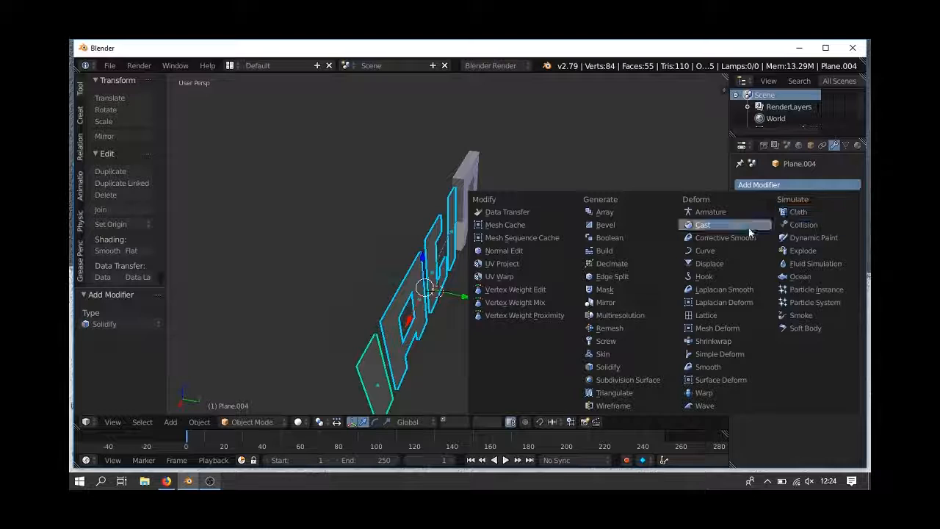
{"action": "left_click", "coordinate": [613, 367]}
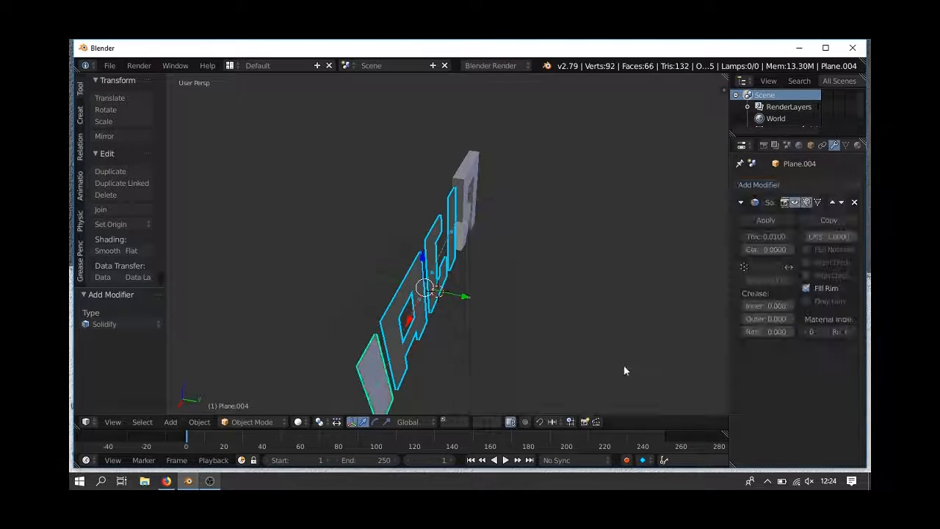
Set the L's Solidify thickness to 1.133 and its offset to 0
{"action": "left_click", "coordinate": [772, 236]}
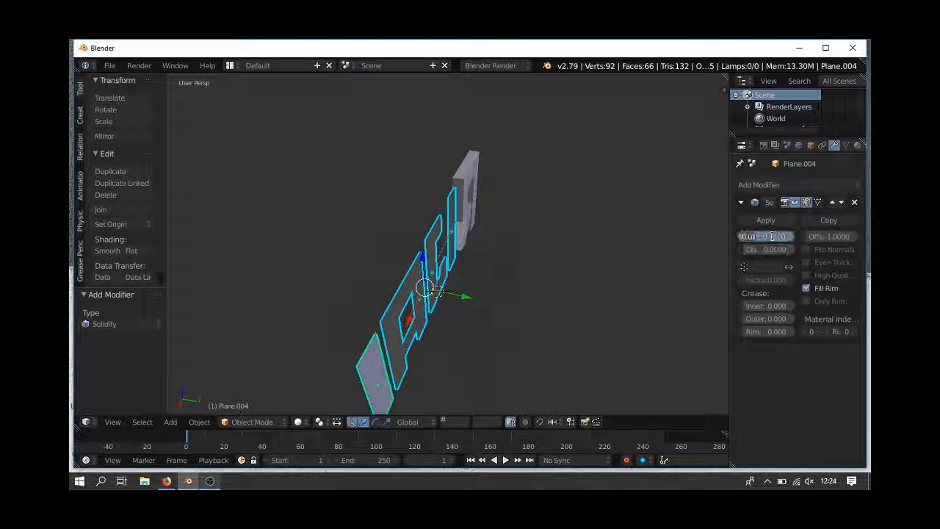
{"action": "key", "text": "Return"}
{"action": "left_click", "coordinate": [841, 236]}
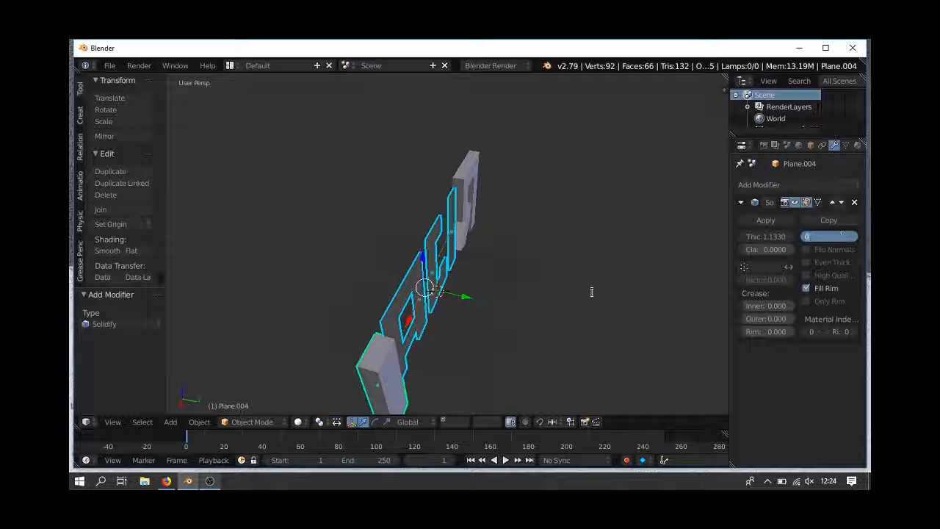
{"action": "key", "text": "Return"}
{"action": "right_click", "coordinate": [394, 311]}
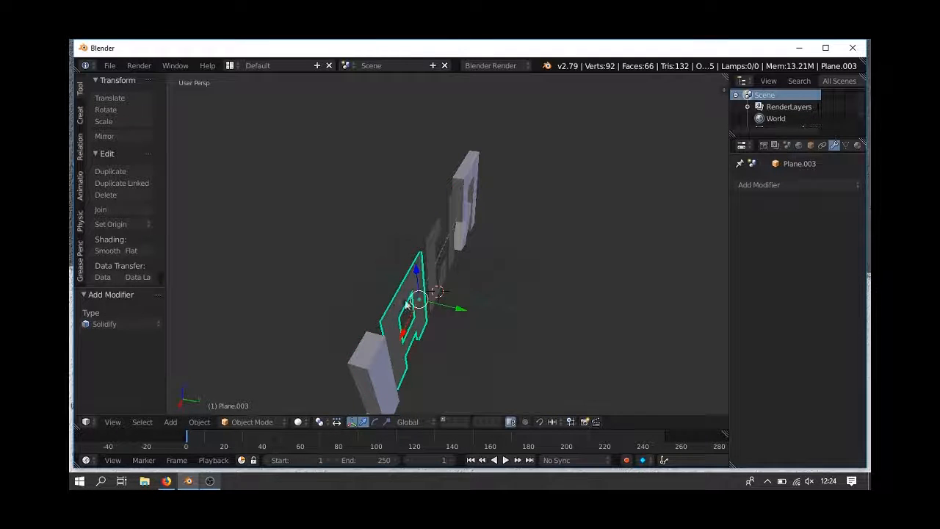
{"action": "left_click", "coordinate": [765, 185]}
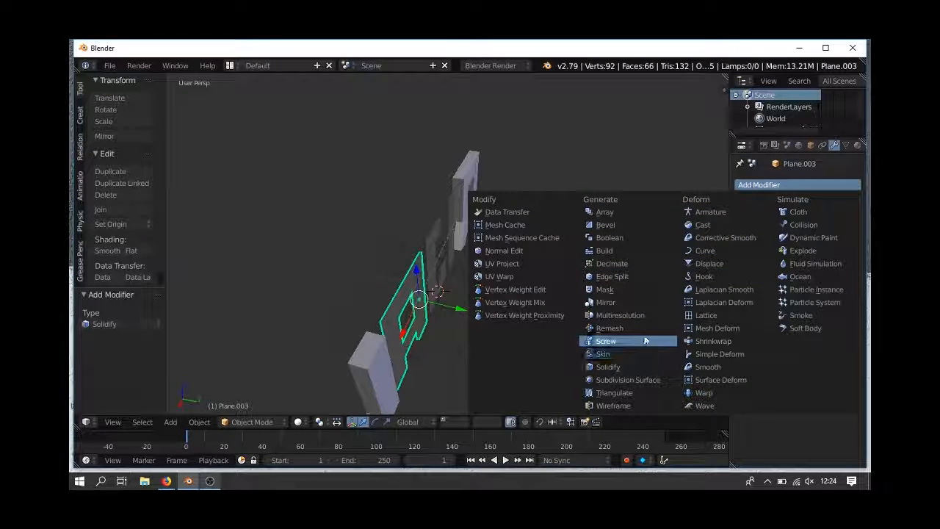
{"action": "key", "text": "a"}
{"action": "key", "text": "ctrl+z"}
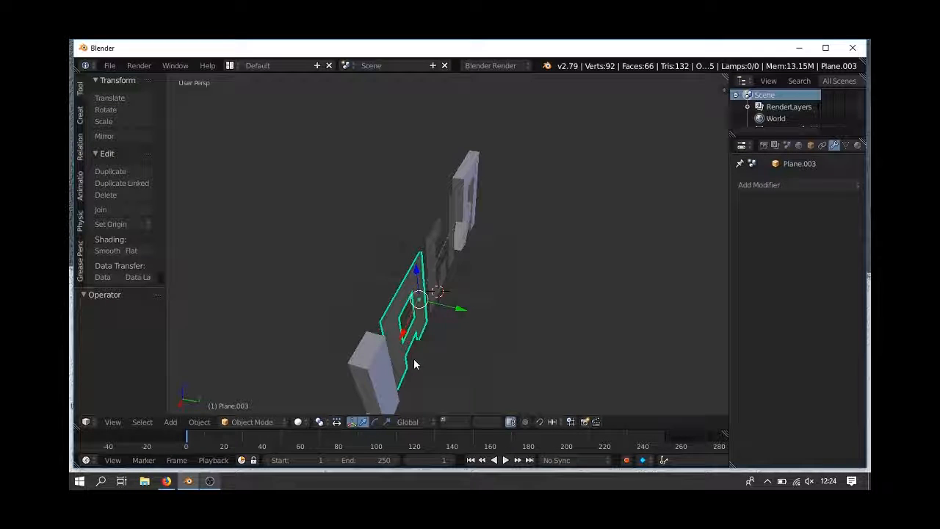
{"action": "right_click", "coordinate": [443, 224], "text": "shift"}
{"action": "right_click", "coordinate": [451, 205], "text": "shift"}
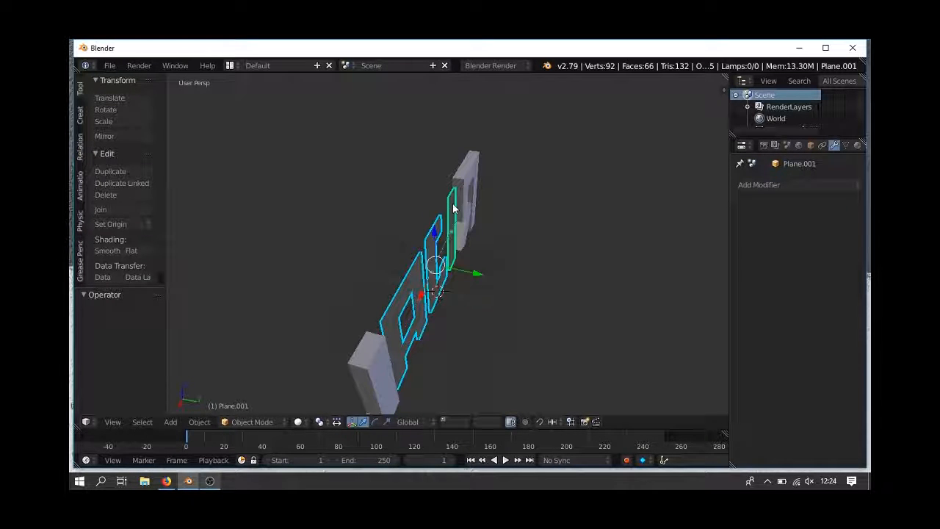
{"action": "key", "text": "a"}
Try adding a Solidify modifier to the letter A alone
{"action": "right_click", "coordinate": [388, 310]}
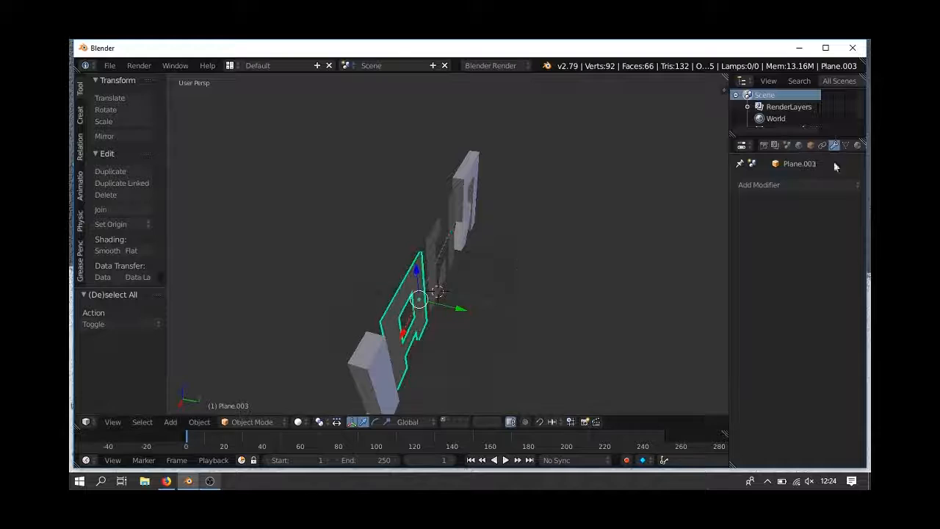
{"action": "left_click", "coordinate": [750, 184]}
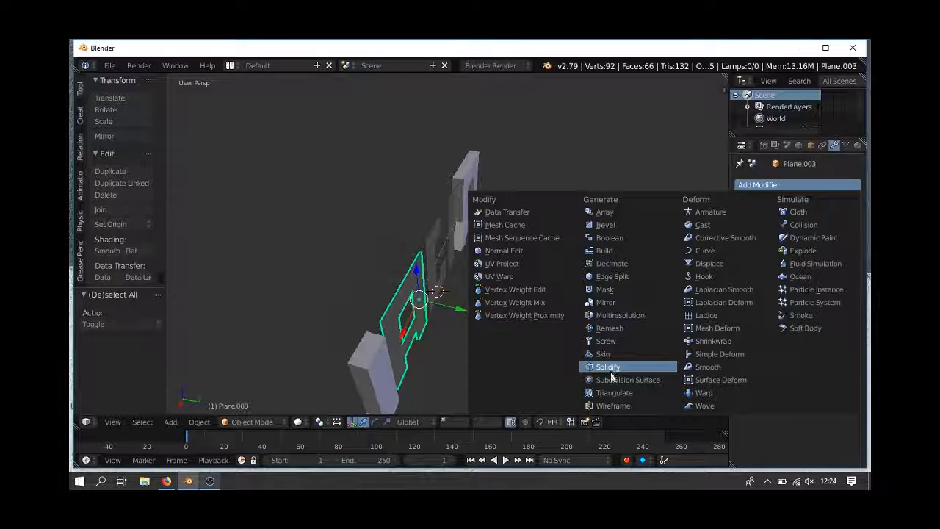
{"action": "key", "text": "a"}
{"action": "middle_click_drag", "start_coordinate": [475, 350], "coordinate": [578, 330]}
{"action": "right_click", "coordinate": [577, 330]}
Undo the recent edits back to before the Solidify modifiers on the letters A and L
{"action": "key", "text": "ctrl+z"}
{"action": "key", "text": "ctrl+z"}
{"action": "key", "text": "ctrl+z"}
{"action": "key", "text": "ctrl+z"}
{"action": "key", "text": "ctrl+z"}
{"action": "key", "text": "ctrl+z"}
{"action": "key", "text": "ctrl+z"}
{"action": "middle_click_drag", "start_coordinate": [580, 330], "coordinate": [512, 316]}
Select the letters I, J, A and L with the solidified R active and join them into one object
{"action": "key", "text": "a"}
{"action": "right_click", "coordinate": [441, 222]}
{"action": "right_click", "coordinate": [483, 225], "text": "shift"}
{"action": "right_click", "coordinate": [534, 247], "text": "shift"}
{"action": "right_click", "coordinate": [608, 283], "text": "shift"}
{"action": "right_click", "coordinate": [408, 192], "text": "shift"}
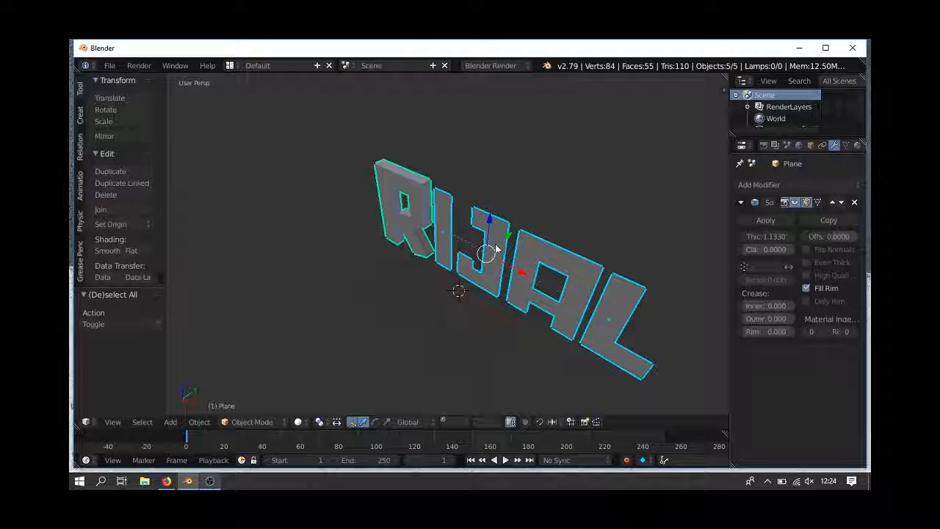
{"action": "key", "text": "ctrl+j"}
Set the joined word's origin to its geometry and shift the word slightly toward negative X
{"action": "middle_click_drag", "start_coordinate": [562, 288], "coordinate": [572, 227]}
{"action": "key", "text": "KP_1"}
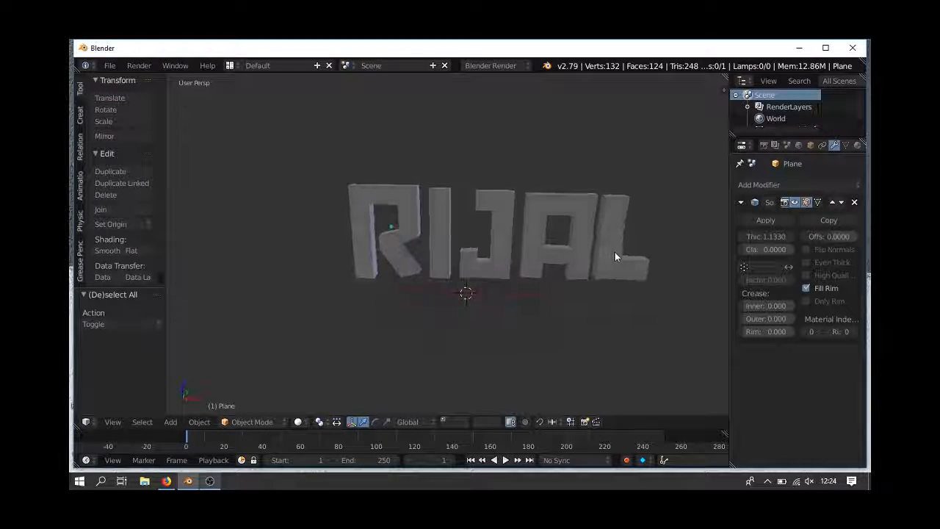
{"action": "key", "text": "a"}
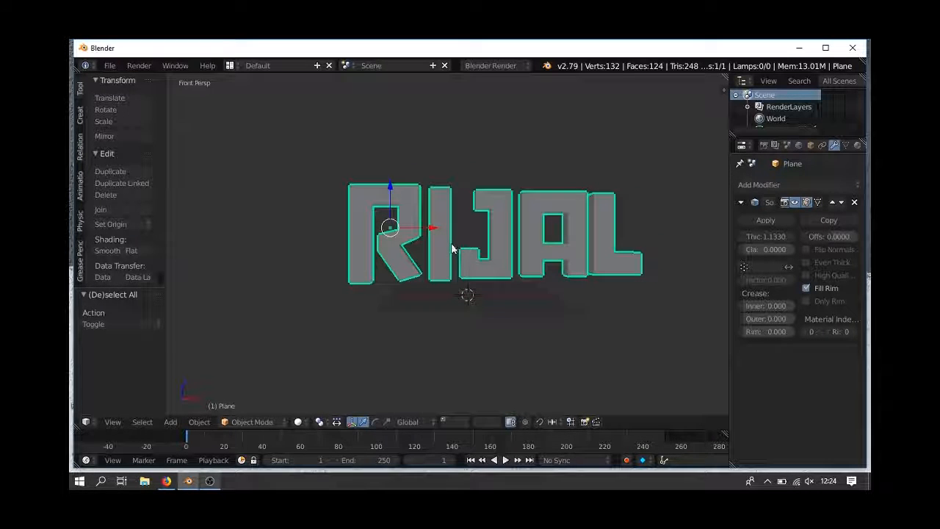
{"action": "key", "text": "ctrl+shift+alt+c"}
{"action": "left_click", "coordinate": [448, 248]}
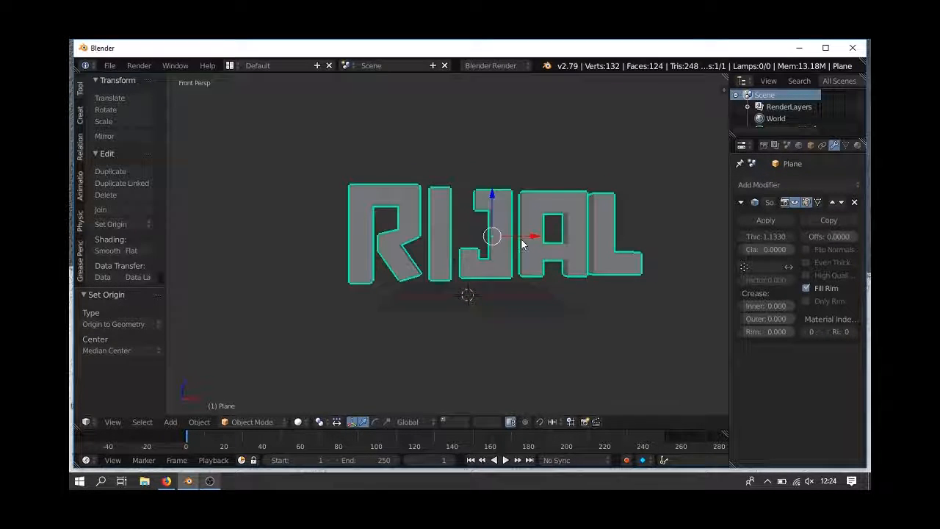
{"action": "left_click_drag", "start_coordinate": [526, 236], "coordinate": [509, 236]}
{"action": "mouse_move", "coordinate": [512, 291]}
{"action": "middle_mouse_down"}
{"action": "mouse_move", "coordinate": [490, 283]}
{"action": "mouse_move", "coordinate": [493, 314]}
{"action": "middle_mouse_up"}
{"action": "key", "text": "a"}
Add a cube lowered along Z beneath the word and scale it by 2.795 along X
{"action": "key", "text": "shift+a"}
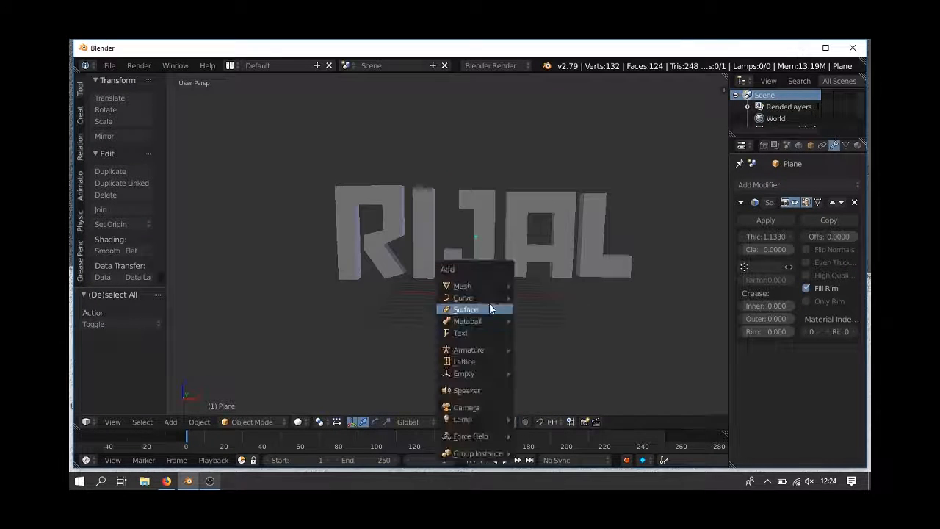
{"action": "mouse_move", "coordinate": [489, 287]}
{"action": "left_click", "coordinate": [545, 296]}
{"action": "key", "text": "g"}
{"action": "key", "text": "z"}
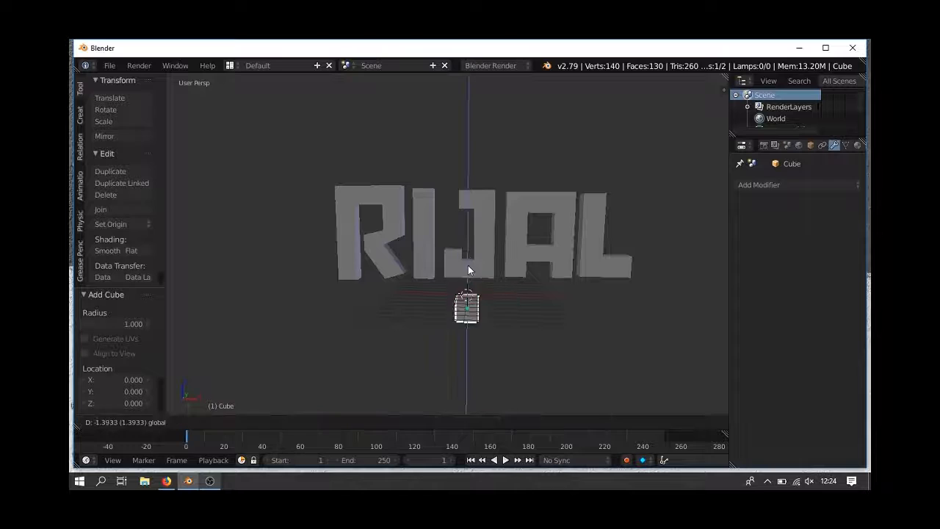
{"action": "left_click", "coordinate": [485, 301]}
{"action": "key", "text": "s"}
{"action": "left_click", "coordinate": [575, 317]}
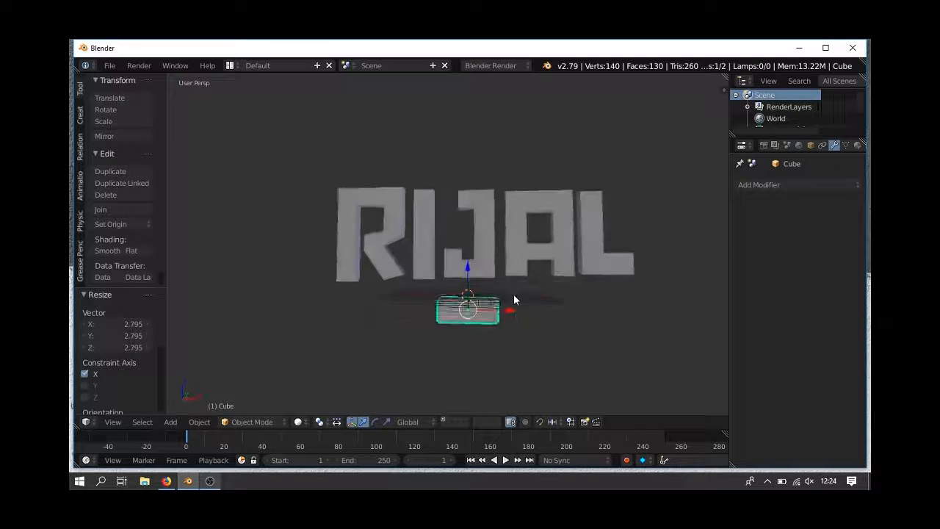
Raise the word and the cube together along Z, and move the cube -10.414 along X under the R
{"action": "key", "text": "a"}
{"action": "key", "text": "a"}
{"action": "left_click_drag", "start_coordinate": [473, 236], "coordinate": [473, 185]}
{"action": "key", "text": "a"}
{"action": "right_click", "coordinate": [489, 264]}
{"action": "left_click_drag", "start_coordinate": [507, 261], "coordinate": [403, 258]}
Parent the word to the cube with the Object option
{"action": "right_click", "coordinate": [390, 228]}
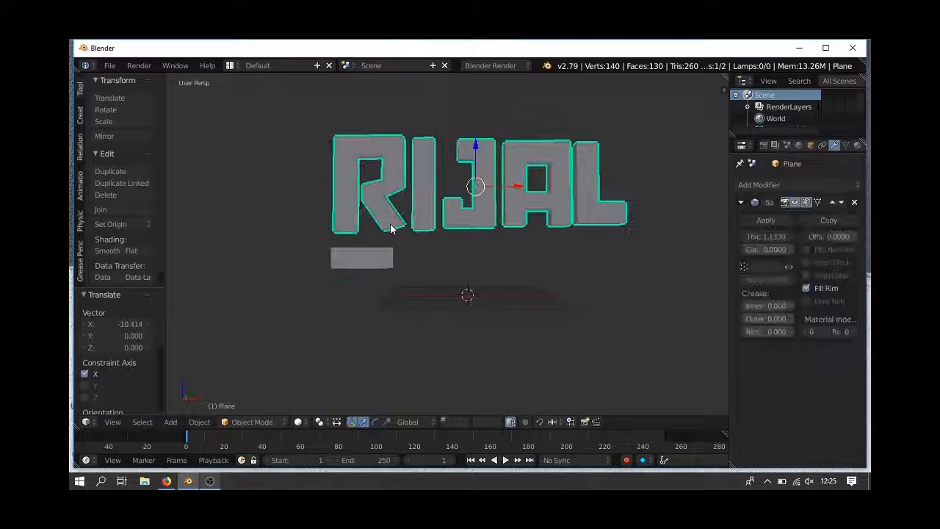
{"action": "right_click", "coordinate": [380, 263], "text": "shift"}
{"action": "key", "text": "ctrl+p"}
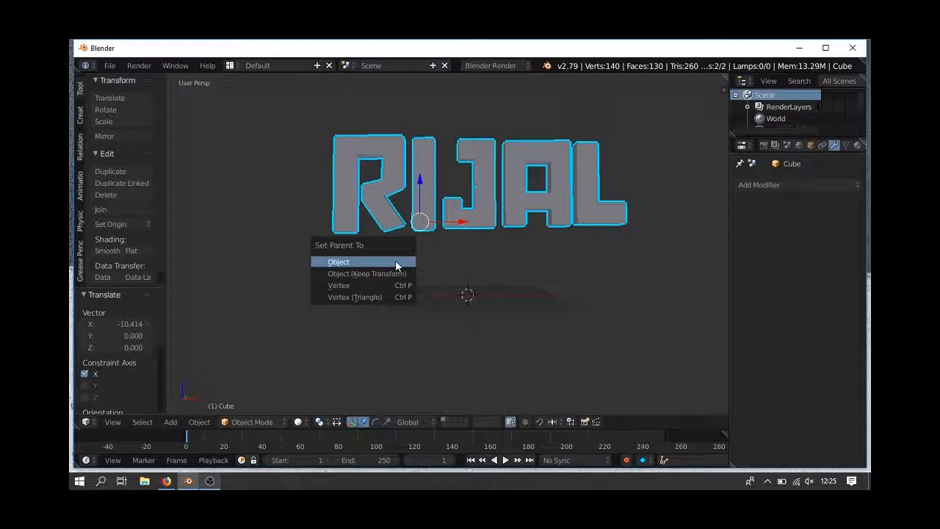
{"action": "left_click", "coordinate": [395, 260]}
{"action": "right_click", "coordinate": [378, 266]}
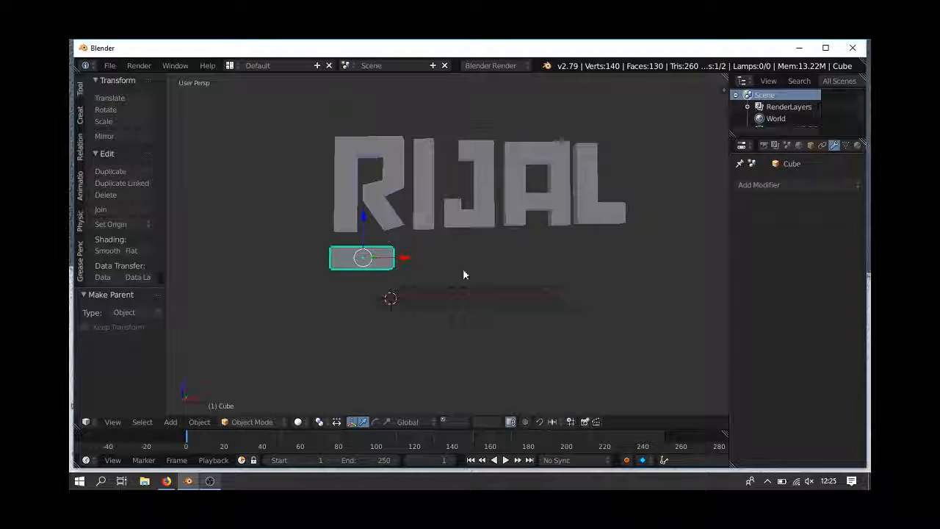
Add a Transformation constraint to the word with the cube as its target
{"action": "right_click", "coordinate": [542, 200]}
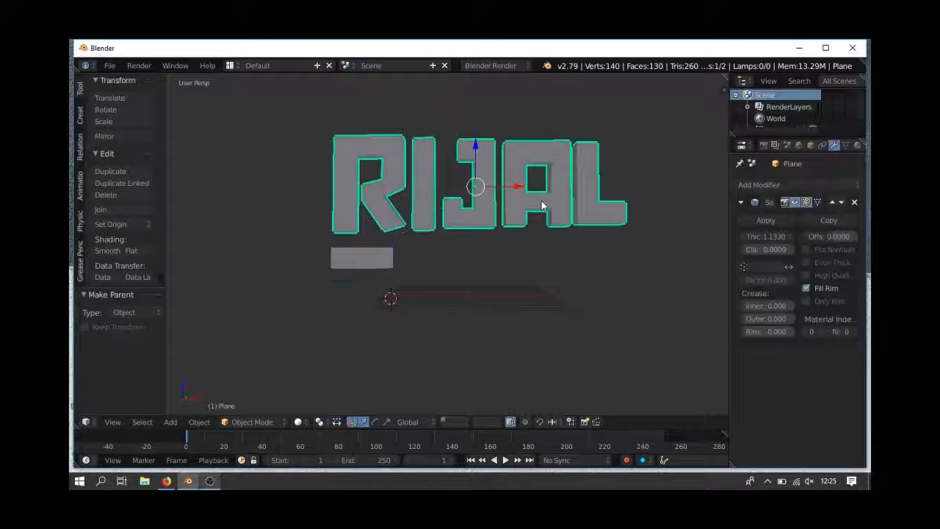
{"action": "left_click", "coordinate": [822, 145]}
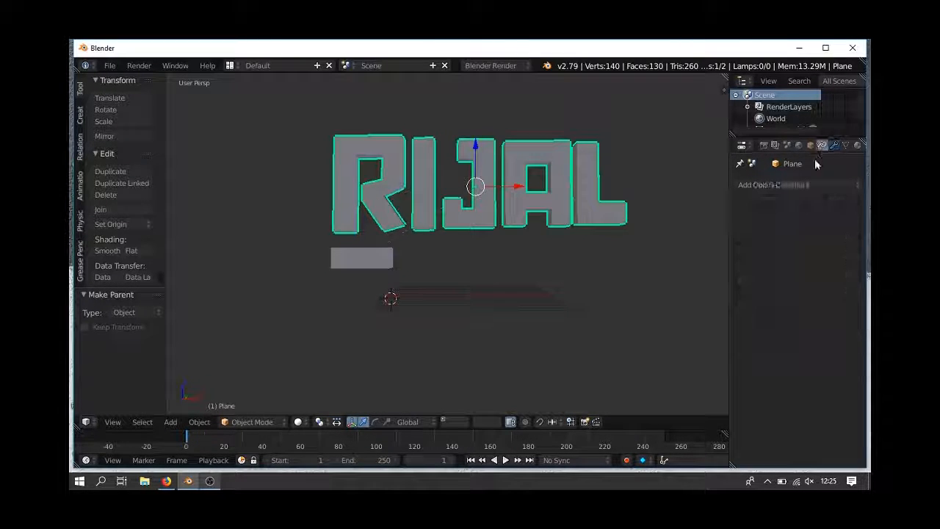
{"action": "left_click", "coordinate": [784, 181]}
{"action": "left_click", "coordinate": [629, 327]}
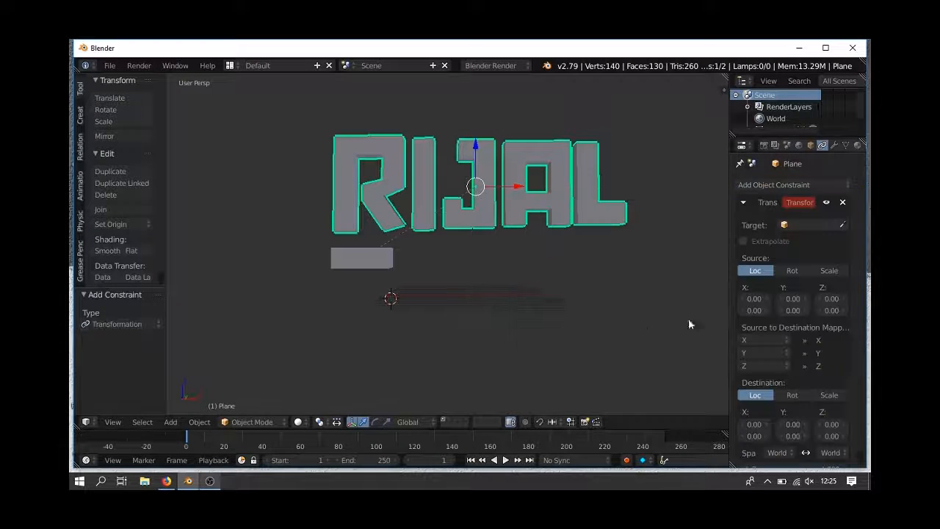
{"action": "left_click", "coordinate": [841, 223]}
{"action": "left_click", "coordinate": [365, 257]}
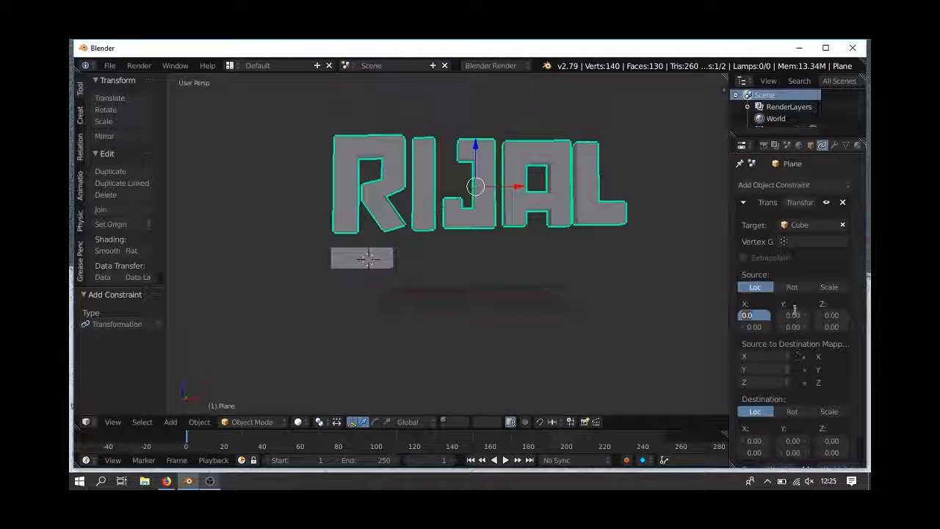
Map the constraint's source X location of 1.00 to a destination Y rotation of 360°
{"action": "left_click", "coordinate": [781, 373]}
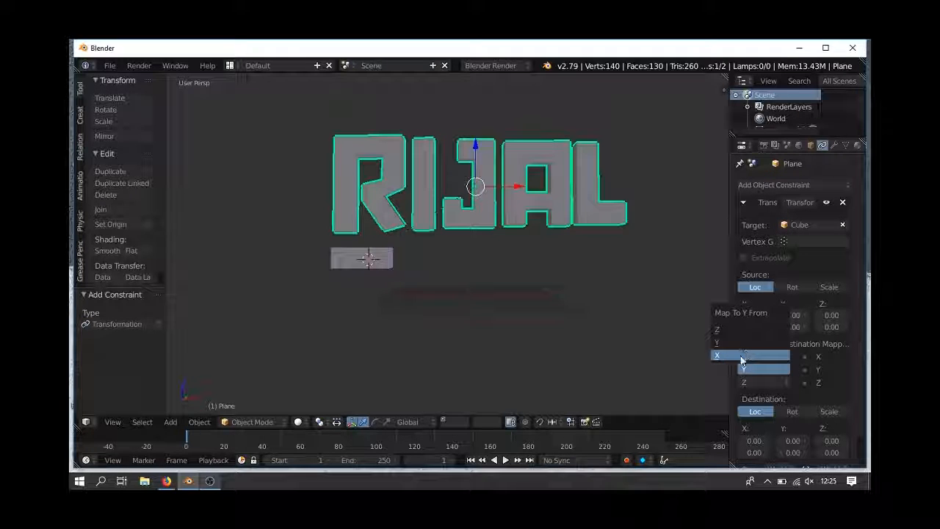
{"action": "left_click", "coordinate": [776, 376]}
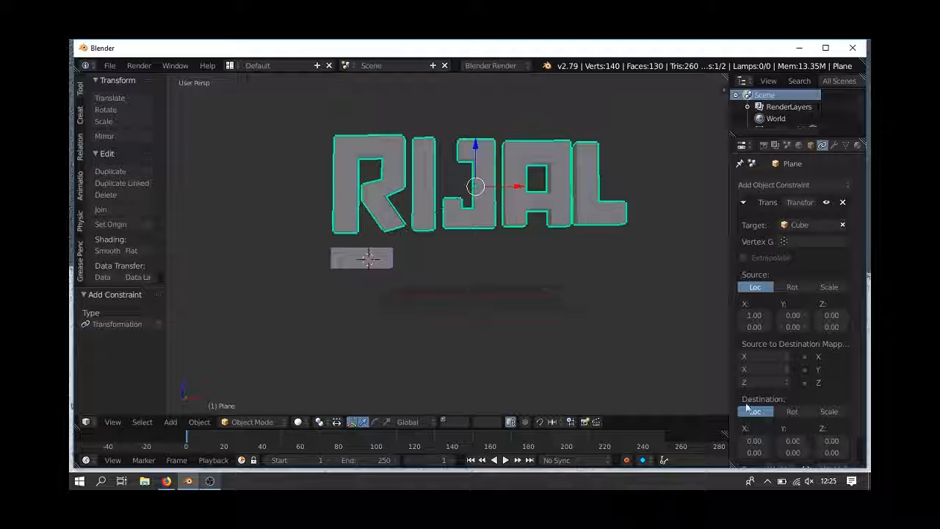
{"action": "scroll", "coordinate": [747, 406], "scroll_direction": "down", "scroll_amount": 1}
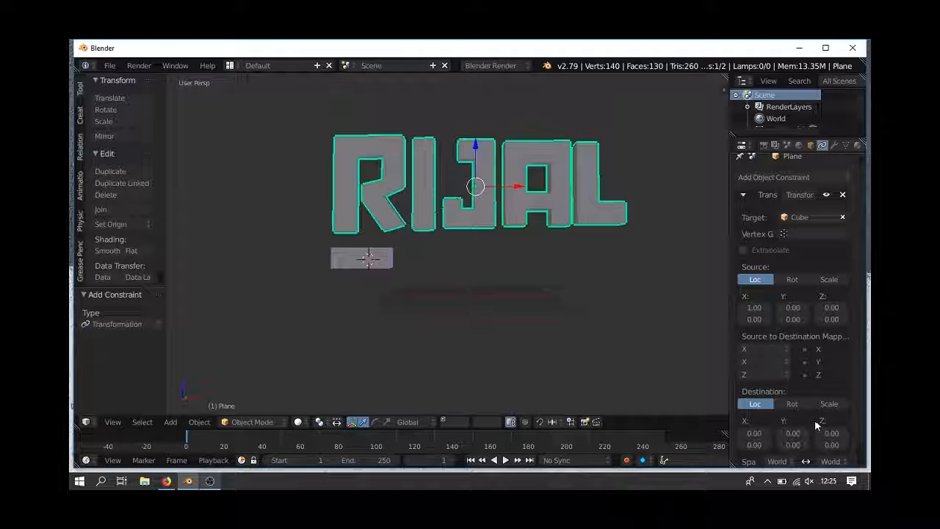
{"action": "left_click", "coordinate": [792, 404]}
{"action": "scroll", "coordinate": [828, 423], "scroll_direction": "down", "scroll_amount": 1}
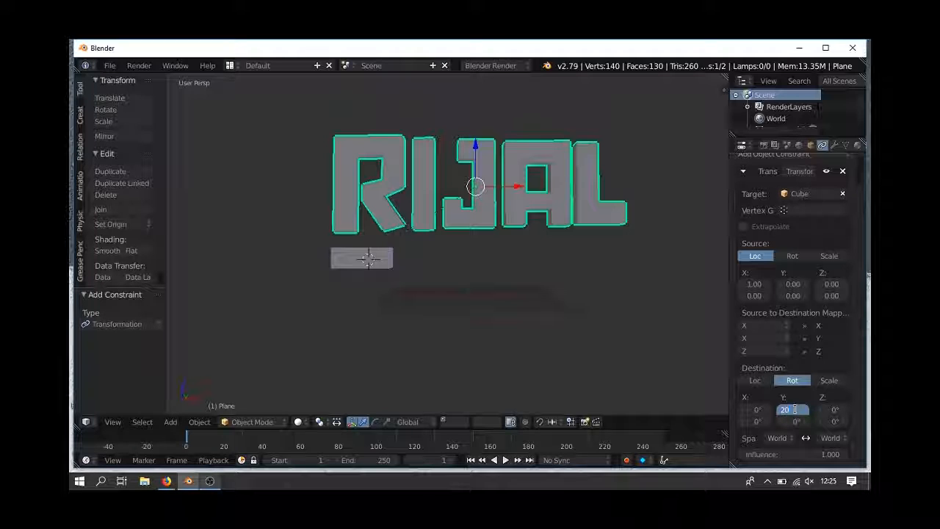
{"action": "type", "text": "0"}
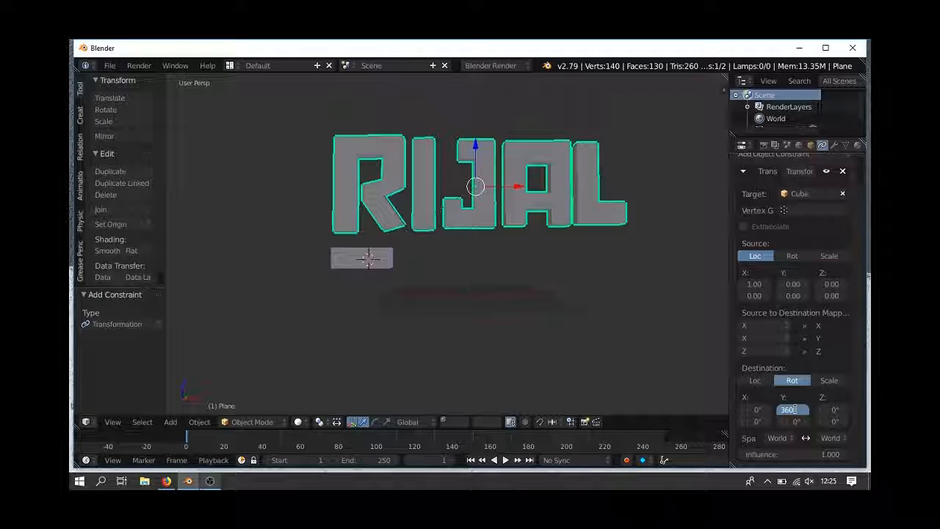
Set the constraint's target and owner spaces to Local Space and enable Extrapolate
{"action": "left_click", "coordinate": [787, 439]}
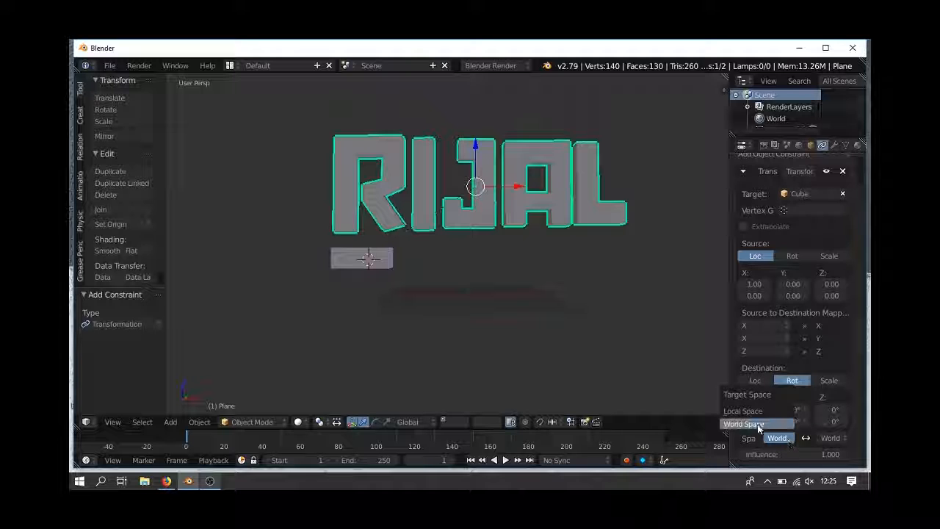
{"action": "left_click", "coordinate": [832, 438]}
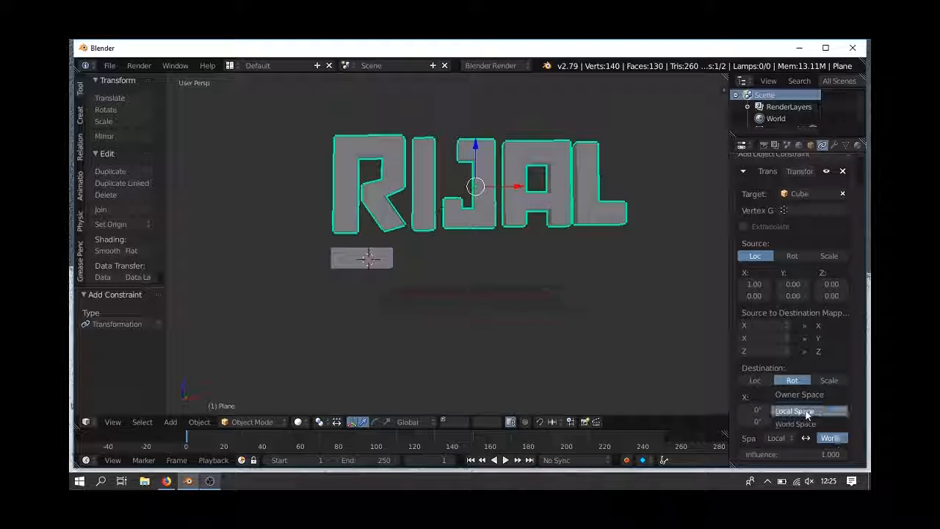
{"action": "left_click", "coordinate": [806, 413]}
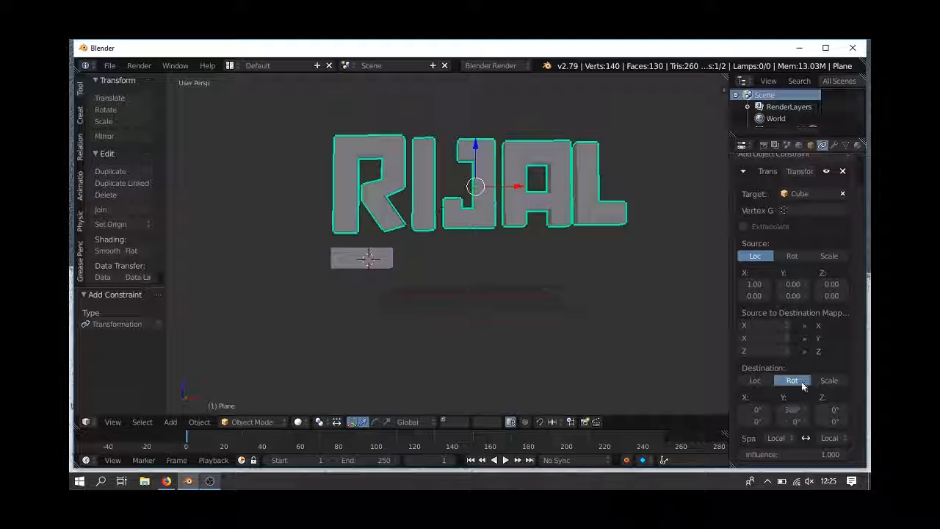
{"action": "left_click", "coordinate": [743, 227]}
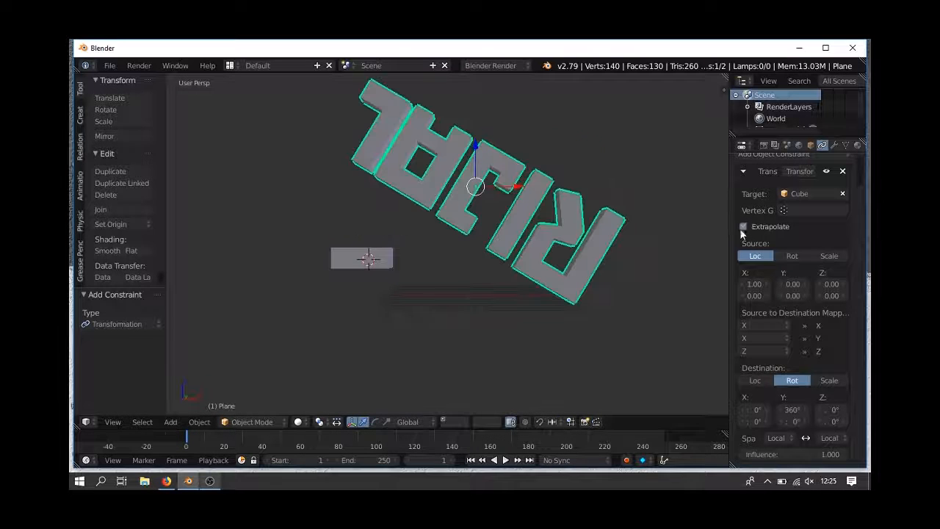
Try moving the cube along X to test the word's rotation
{"action": "right_click", "coordinate": [340, 263]}
{"action": "mouse_move", "coordinate": [413, 259]}
{"action": "left_mouse_down"}
{"action": "mouse_move", "coordinate": [671, 260]}
{"action": "mouse_move", "coordinate": [411, 263]}
{"action": "left_mouse_up"}
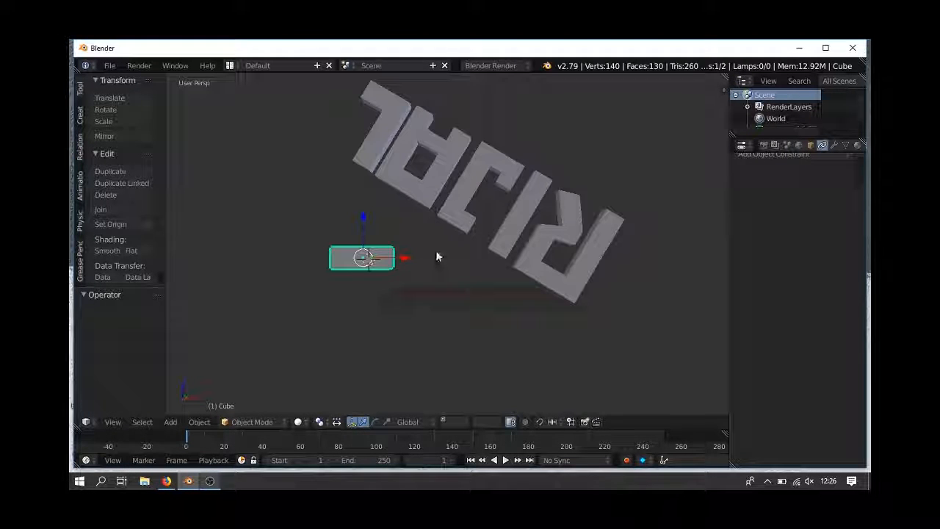
Set the word's constraint destination rotation to 0° on Y and 360° on Z
{"action": "right_click", "coordinate": [463, 229]}
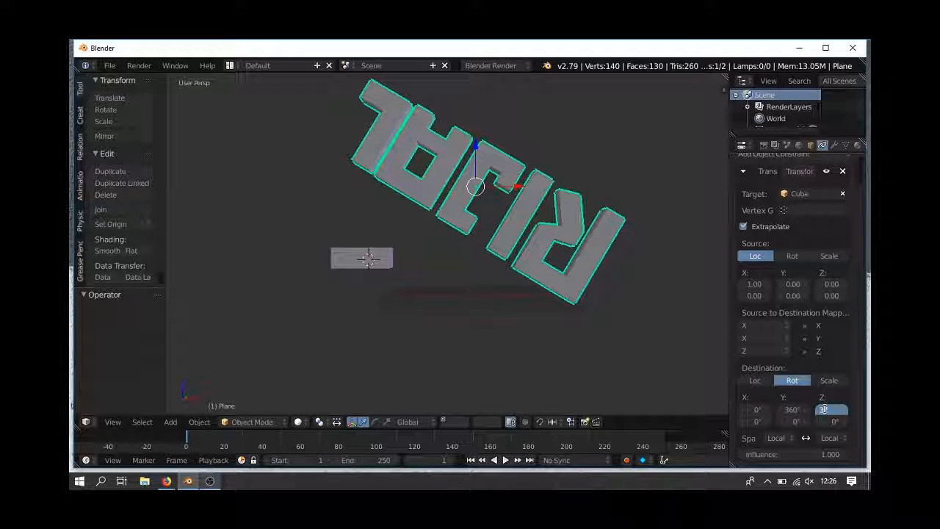
{"action": "key", "text": "Return"}
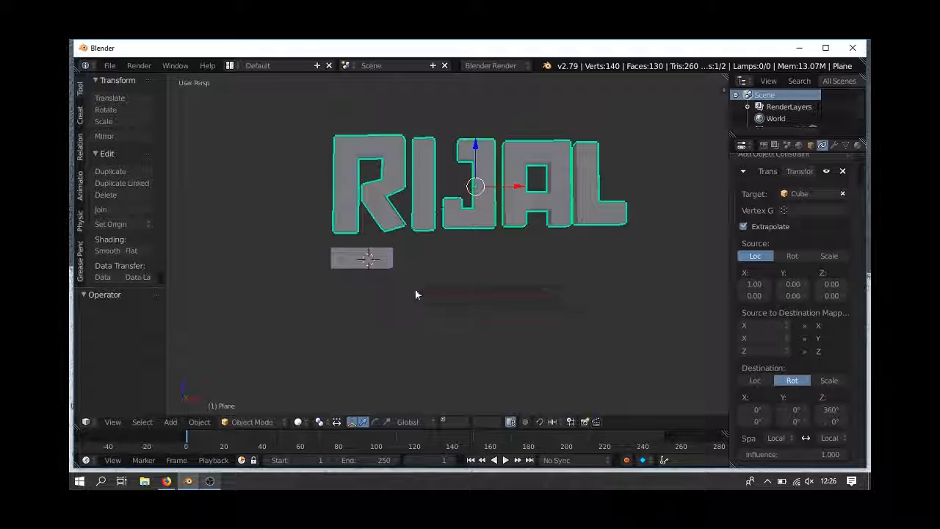
Move the cube -1.538 along X to test the constraint
{"action": "right_click", "coordinate": [385, 261]}
{"action": "key", "text": "g"}
{"action": "key", "text": "x"}
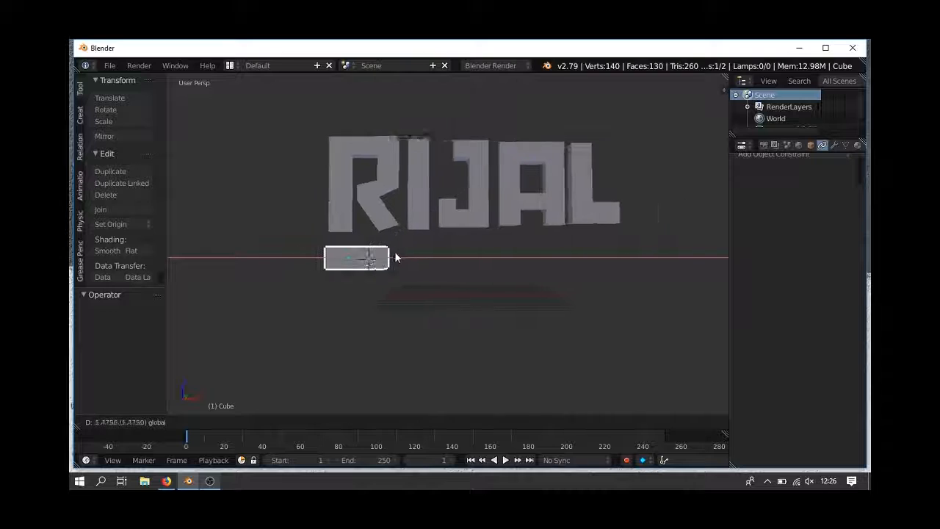
{"action": "left_click", "coordinate": [394, 253]}
Map the word's Transformation constraint so that its Z destination is driven by the source X
{"action": "right_click", "coordinate": [392, 221]}
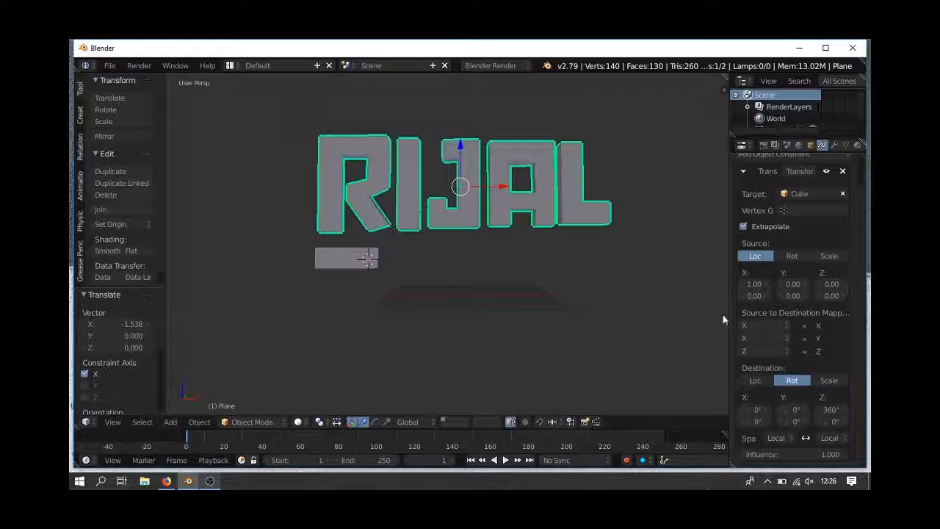
{"action": "left_click", "coordinate": [757, 338]}
{"action": "left_click", "coordinate": [757, 339]}
{"action": "left_click", "coordinate": [758, 351]}
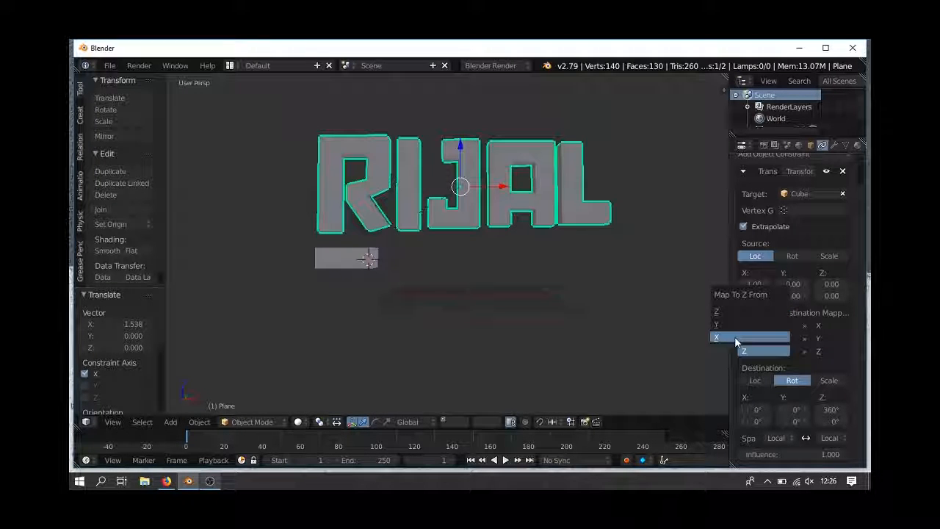
{"action": "left_click", "coordinate": [734, 336]}
Move the cube 2.232 and then -2.290 along X to test the word's rotation
{"action": "right_click", "coordinate": [387, 260]}
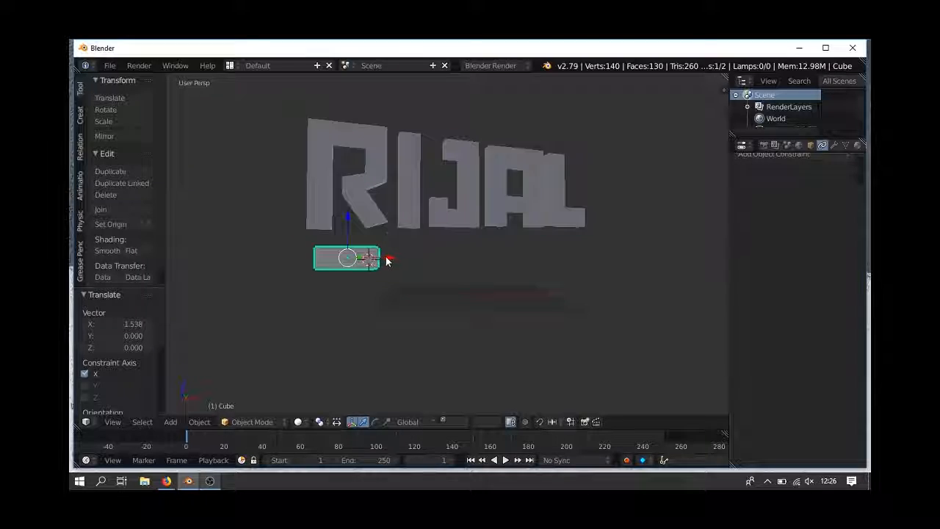
{"action": "key", "text": "g"}
{"action": "key", "text": "x"}
{"action": "left_click", "coordinate": [406, 263]}
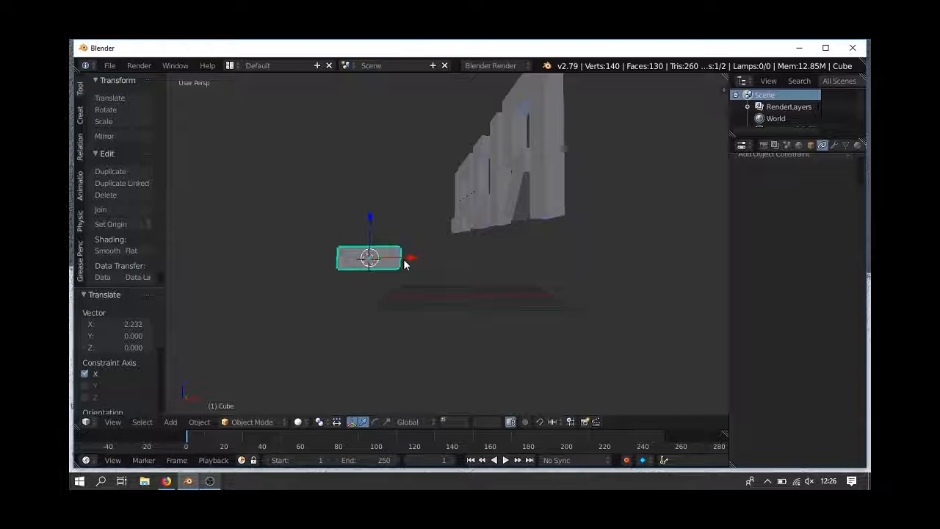
{"action": "key", "text": "g"}
{"action": "key", "text": "x"}
{"action": "left_click", "coordinate": [378, 260]}
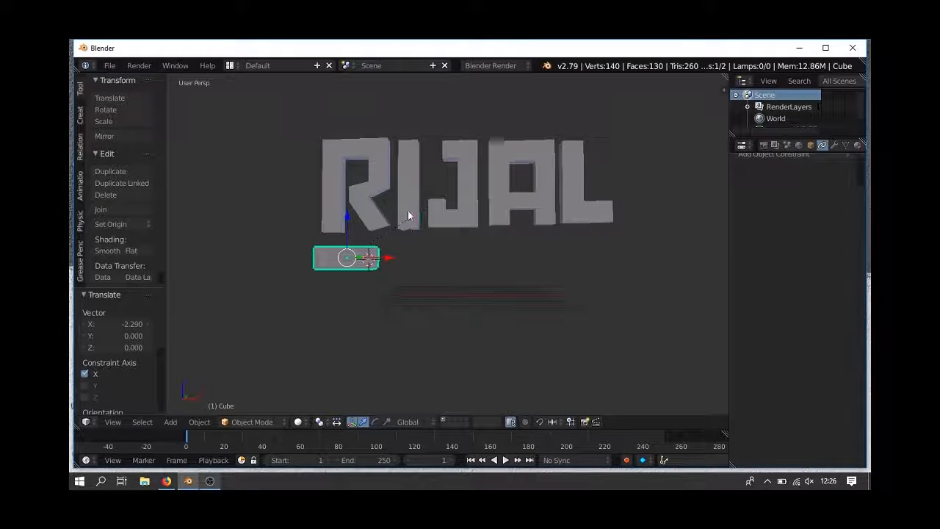
Set the word's constraint destination rotation on Z to 10°
{"action": "right_click", "coordinate": [409, 217]}
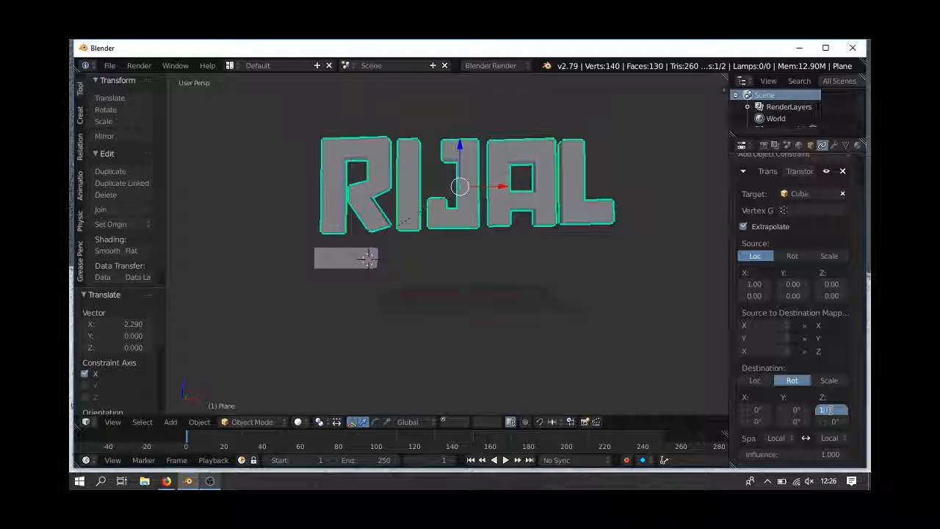
{"action": "key", "text": "Return"}
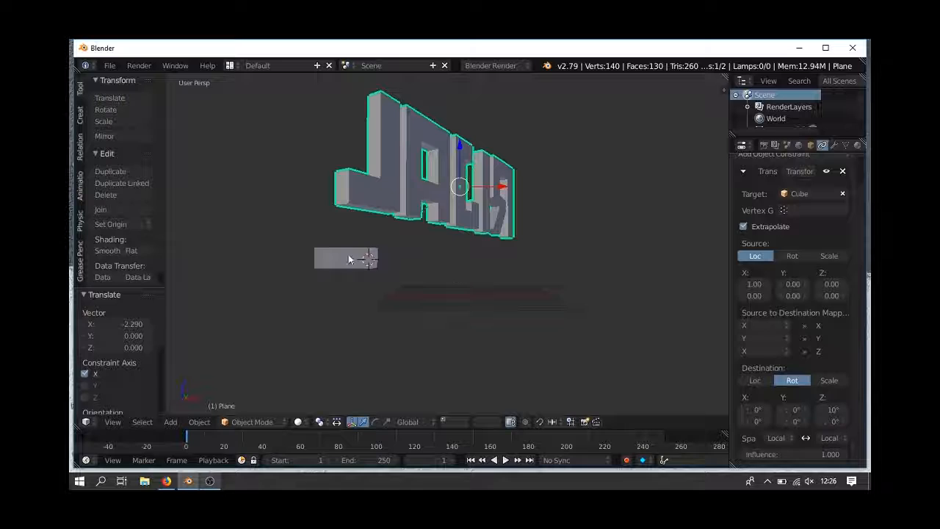
Move the cube -3.003 along X, and start moving it in the positive X direction to test the slower rotation
{"action": "right_click", "coordinate": [378, 263]}
{"action": "key", "text": "g"}
{"action": "key", "text": "x"}
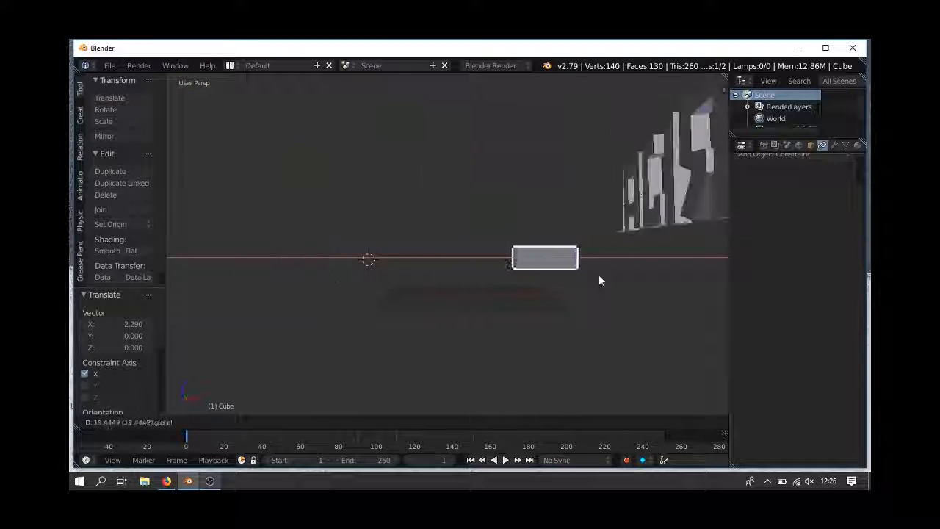
{"action": "left_click", "coordinate": [357, 265]}
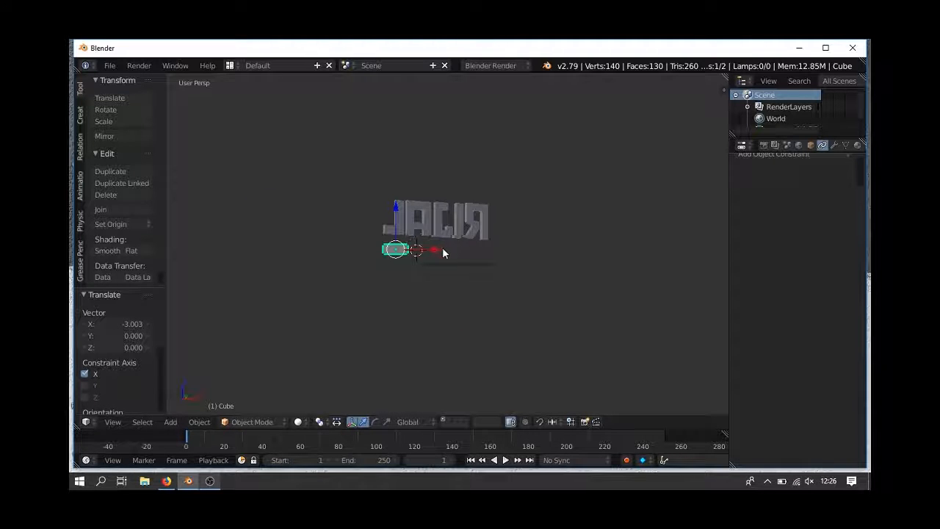
{"action": "key", "text": "g"}
{"action": "key", "text": "x"}
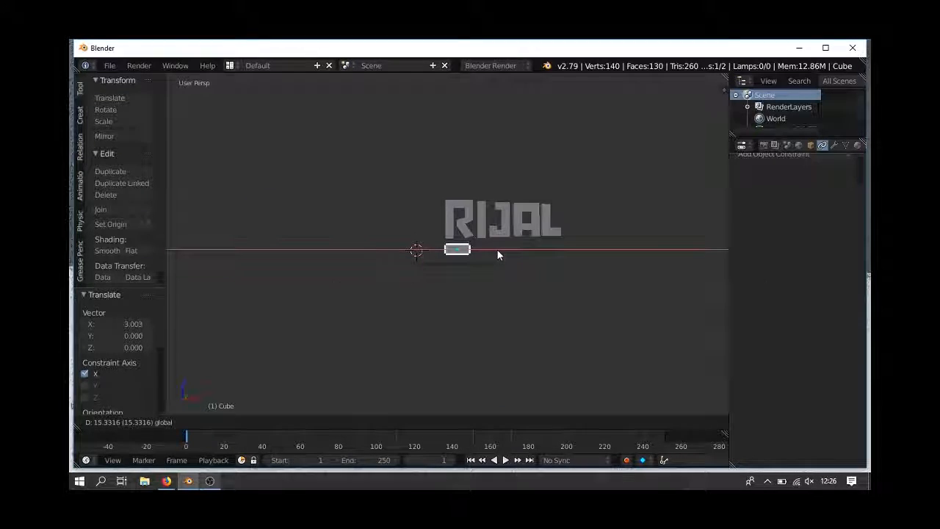